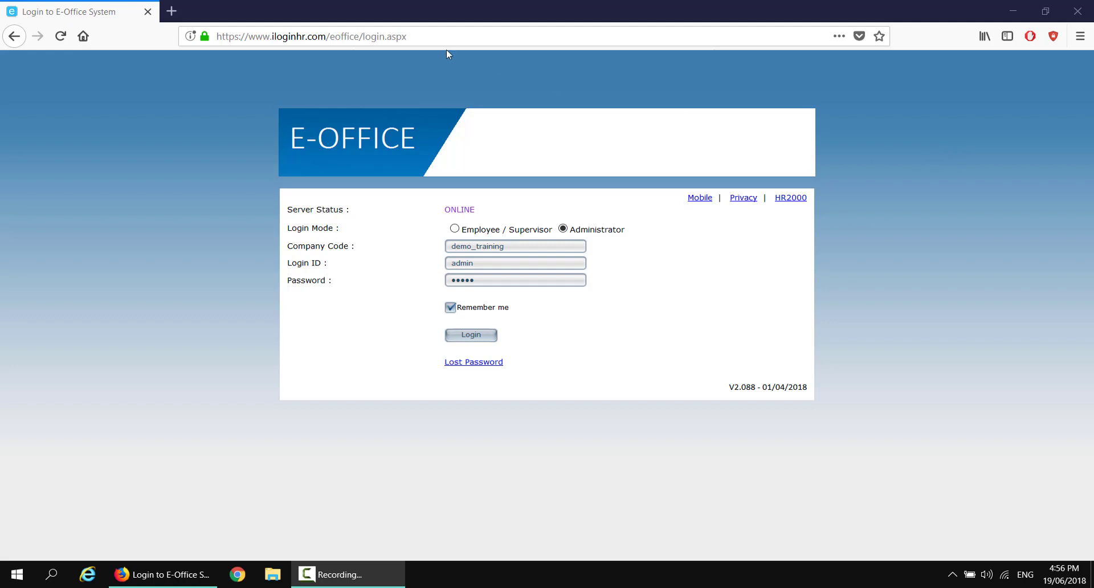
# Log into E-Office in Administrator mode using the saved credentials.
pyautogui.click(459, 42)
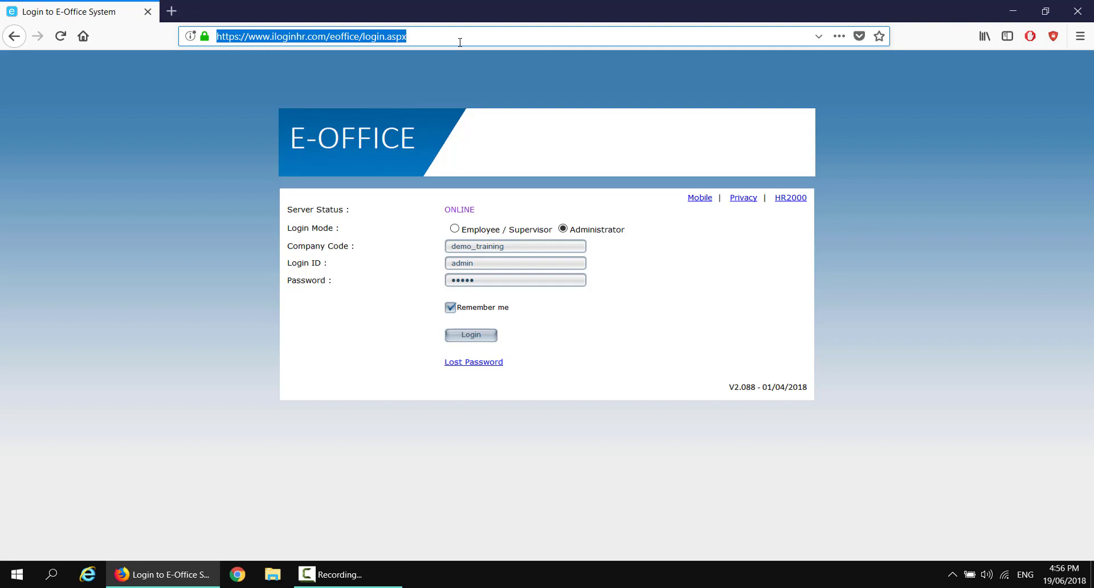
pyautogui.click(601, 77)
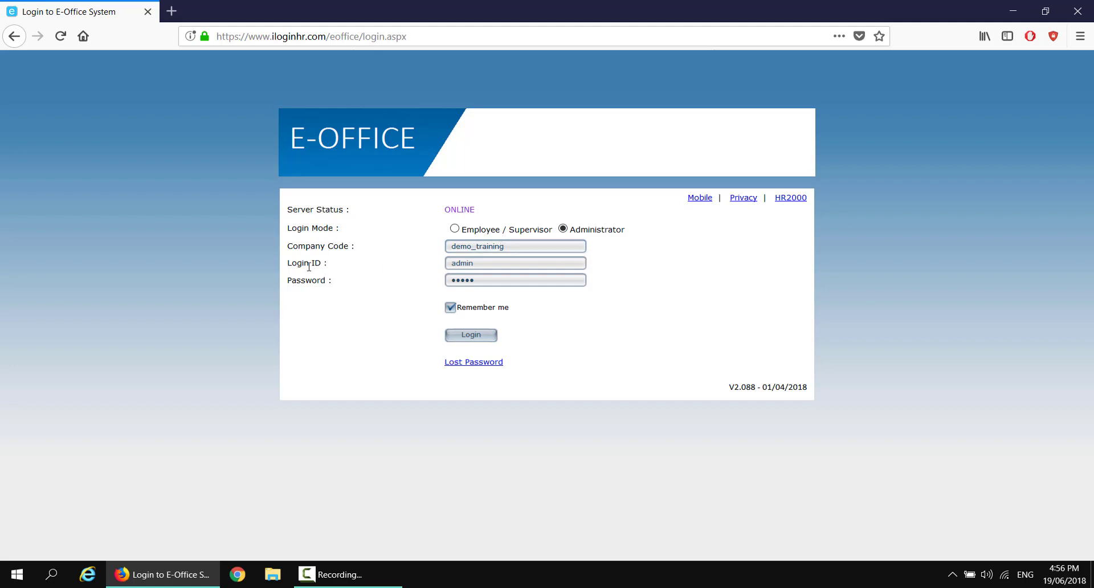
pyautogui.click(478, 339)
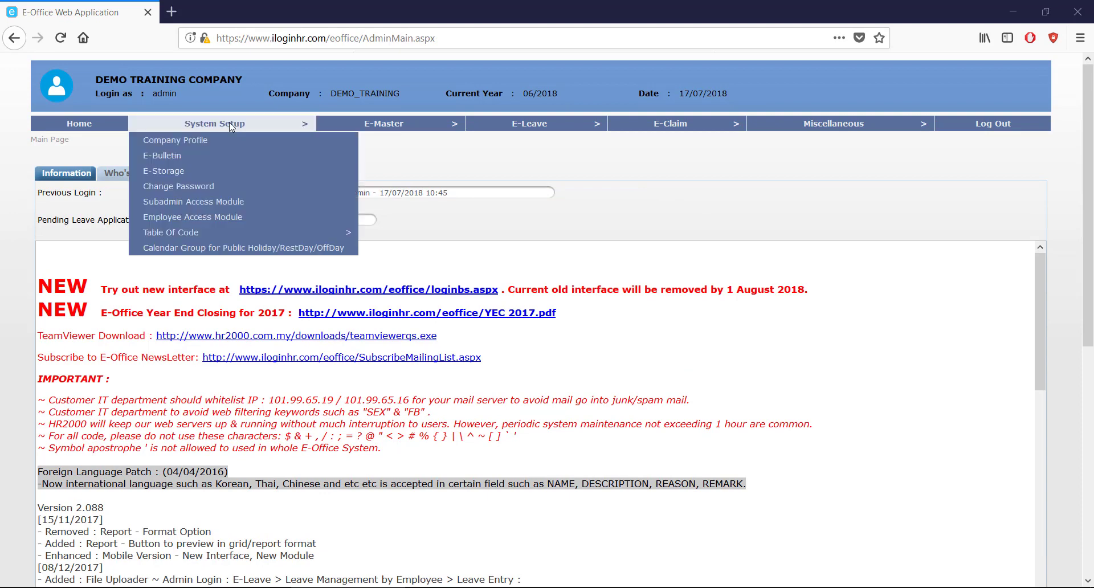
# Open System Setup > Company Profile, scroll through all its settings and save.
pyautogui.click(208, 139)
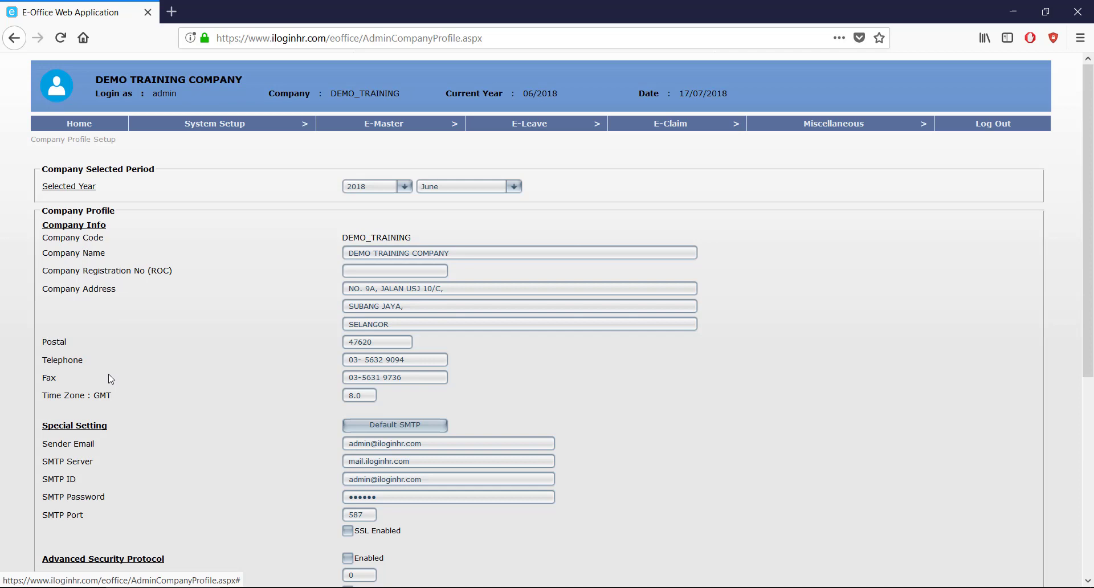
pyautogui.scroll(-3, 131, 377)
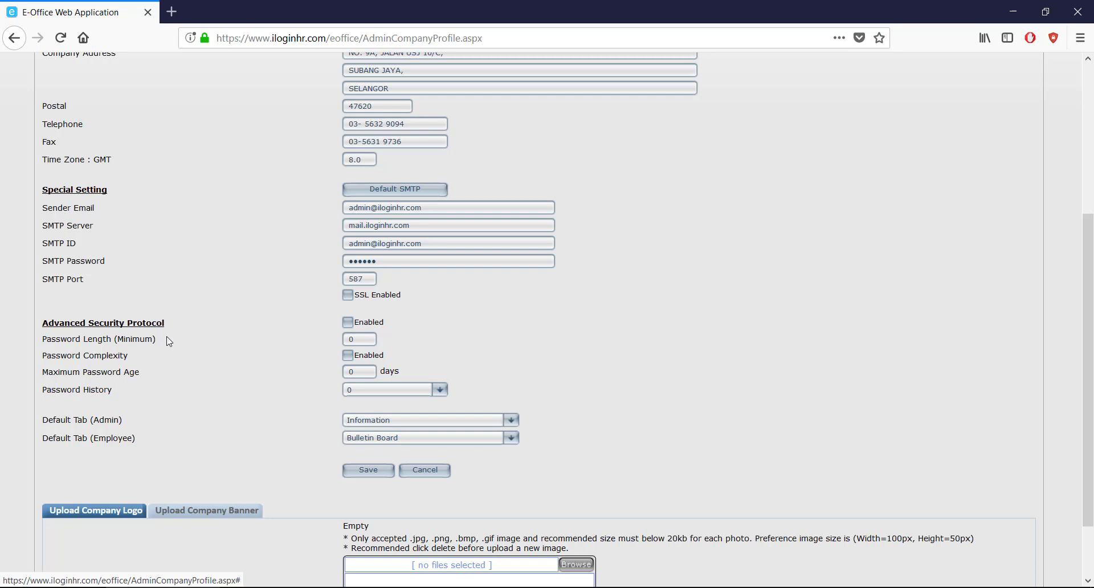
pyautogui.scroll(-2, 176, 373)
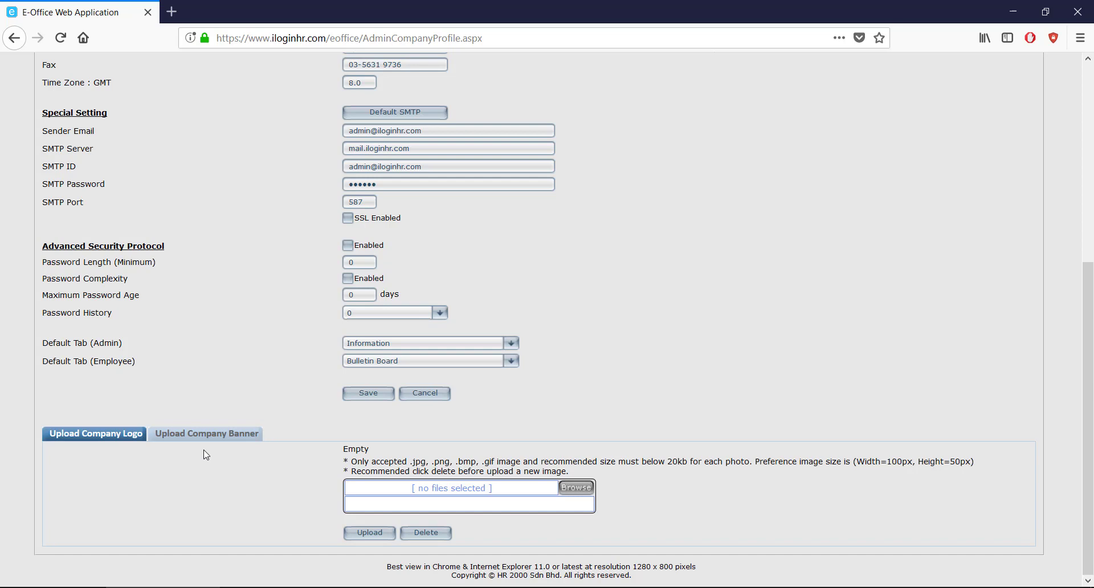
pyautogui.click(377, 401)
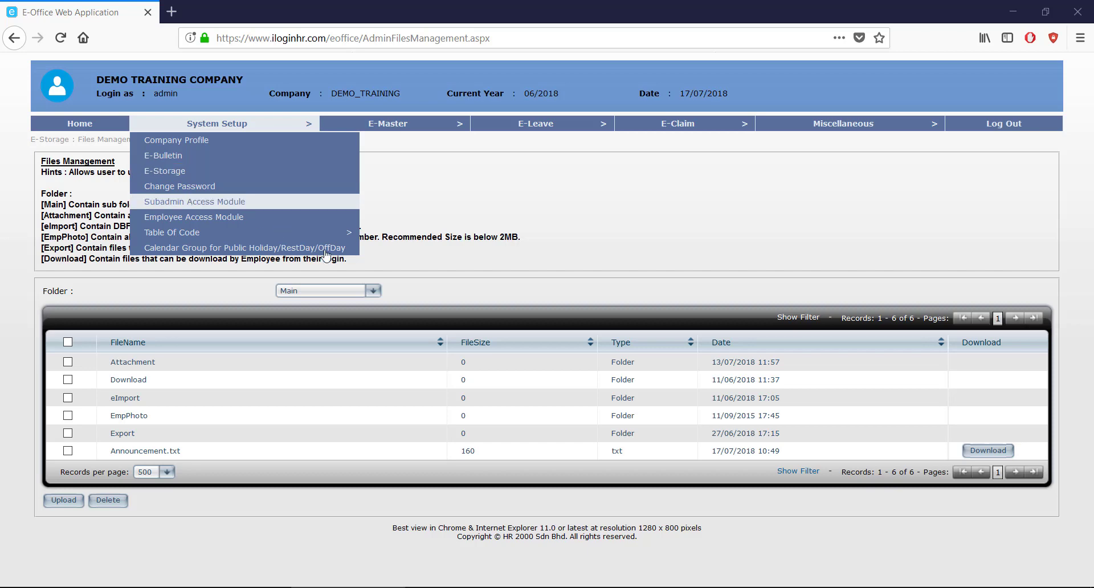
# Switch the E-Storage folder view to EmpPhoto to see its empty contents.
pyautogui.click(374, 291)
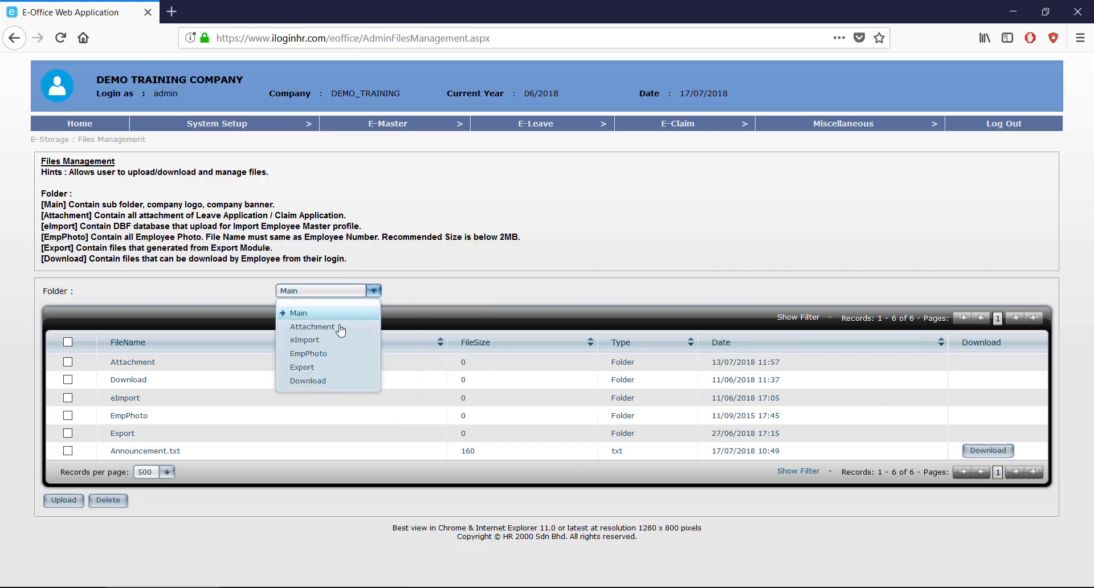
pyautogui.click(316, 357)
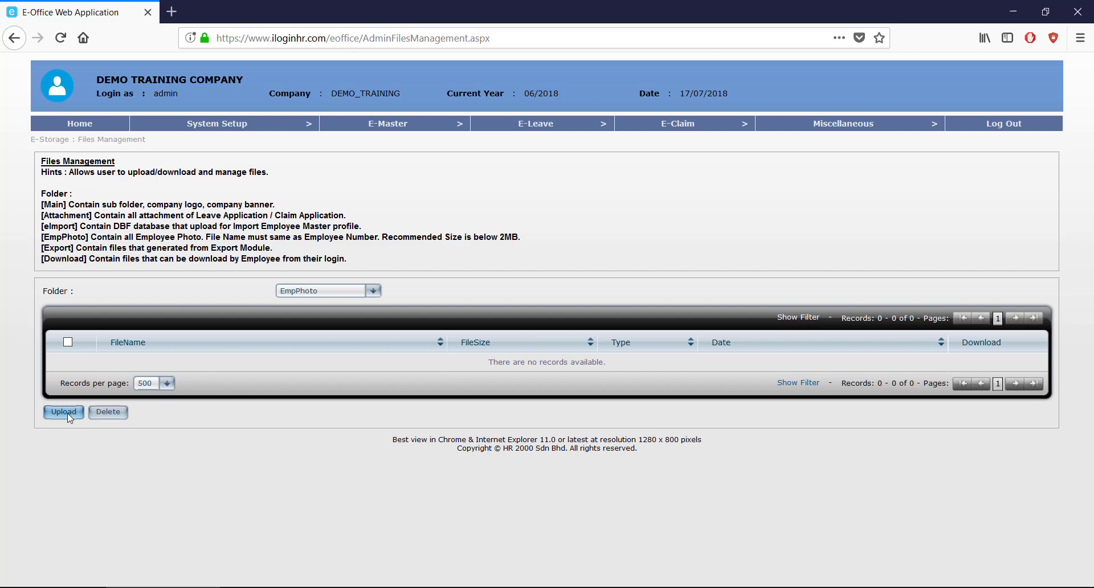
# Select photos 002, 004, 005 and 007 from Pictures to upload into EmpPhoto.
pyautogui.click(64, 412)
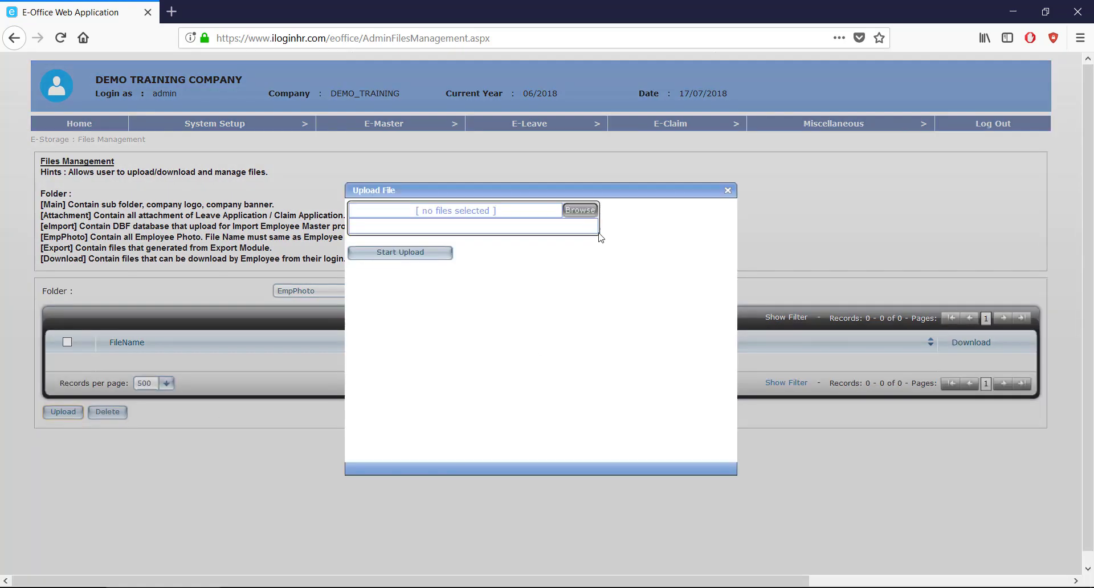
pyautogui.click(581, 211)
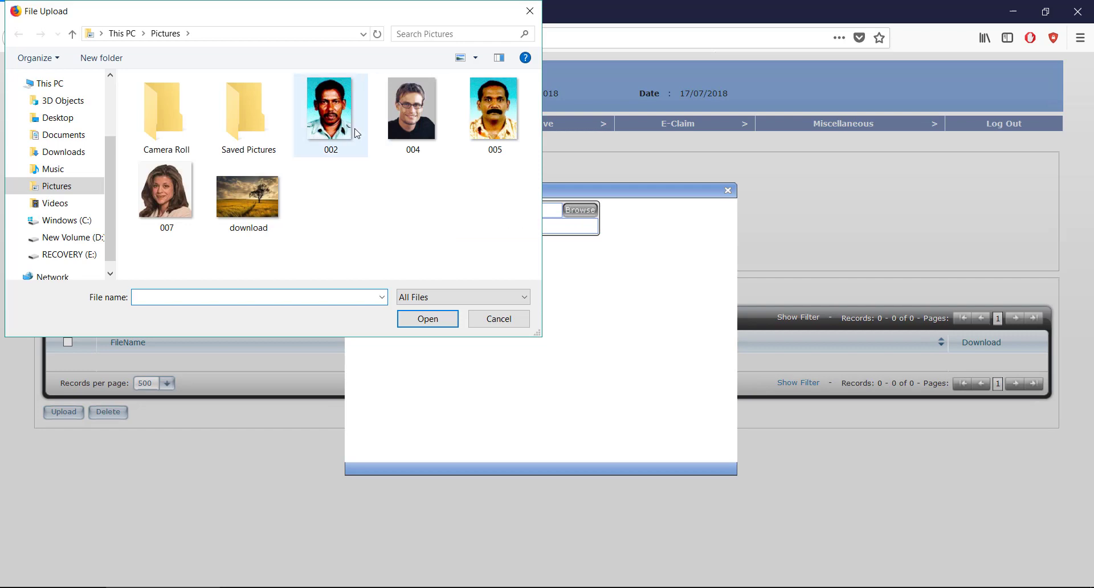
pyautogui.click(357, 134)
pyautogui.keyDown('ctrl'); pyautogui.click(423, 120); pyautogui.keyUp('ctrl')
pyautogui.keyDown('ctrl'); pyautogui.click(500, 123); pyautogui.keyUp('ctrl')
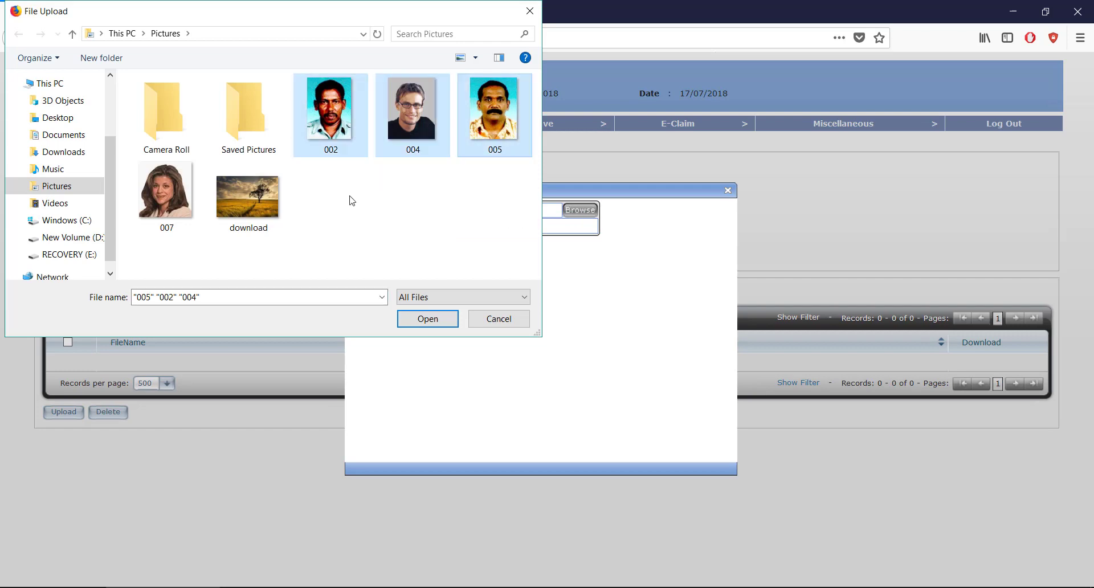
pyautogui.keyDown('ctrl'); pyautogui.click(173, 206); pyautogui.keyUp('ctrl')
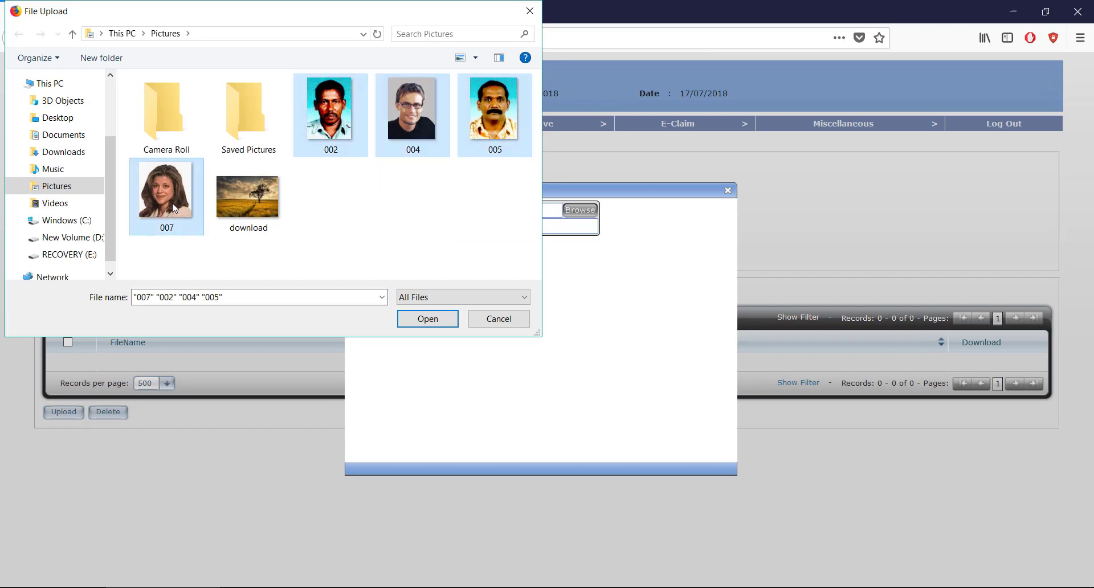
pyautogui.click(427, 319)
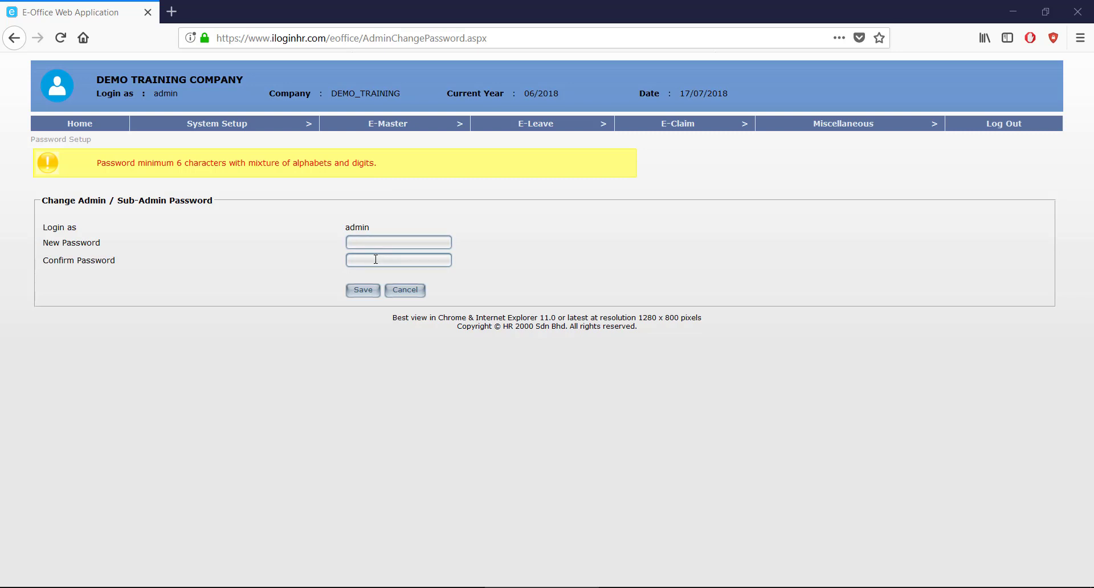
# Open the Sub Admin Listing via System Setup's Subadmin Access Module.
pyautogui.click(363, 290)
pyautogui.moveTo(228, 124)
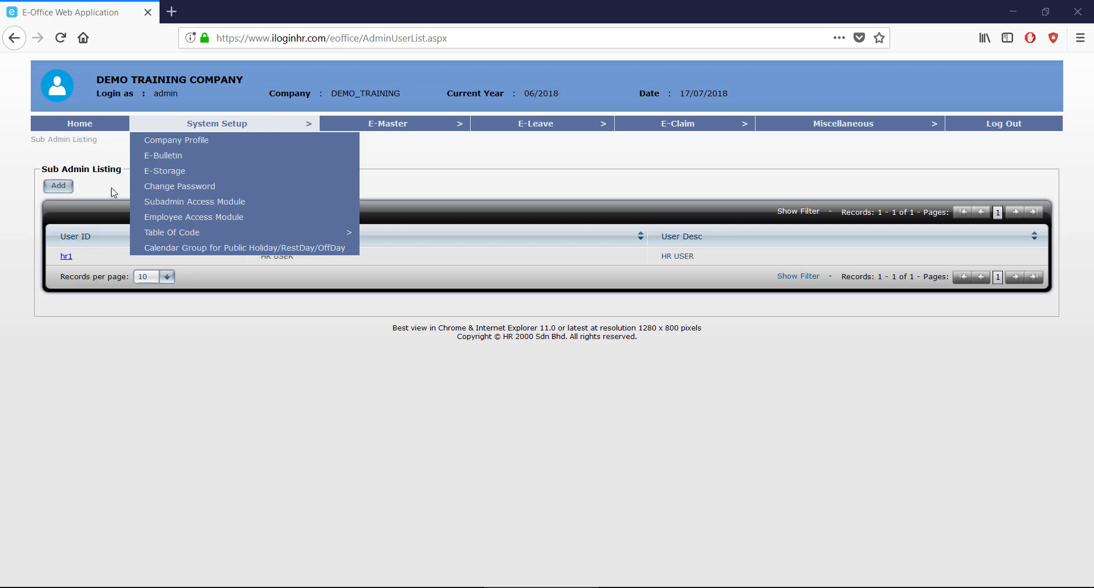
# Add a new entry from the Sub Admin Listing to get a blank sub-admin profile form.
pyautogui.click(57, 187)
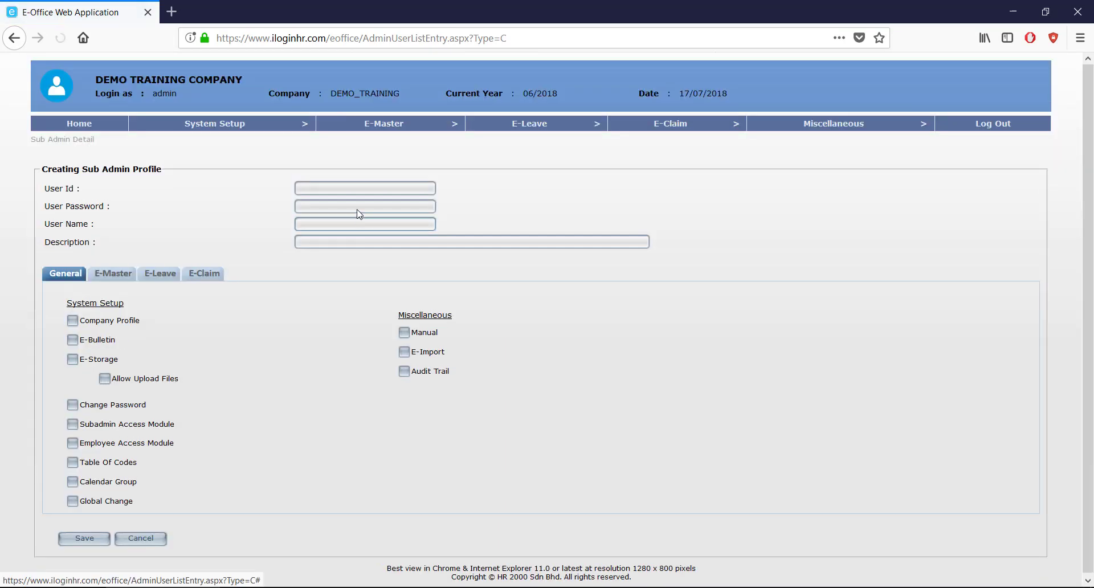
# Enter User Id HR2, a password, the user's name and description 2ND SUB ADMIN.
pyautogui.click(359, 190)
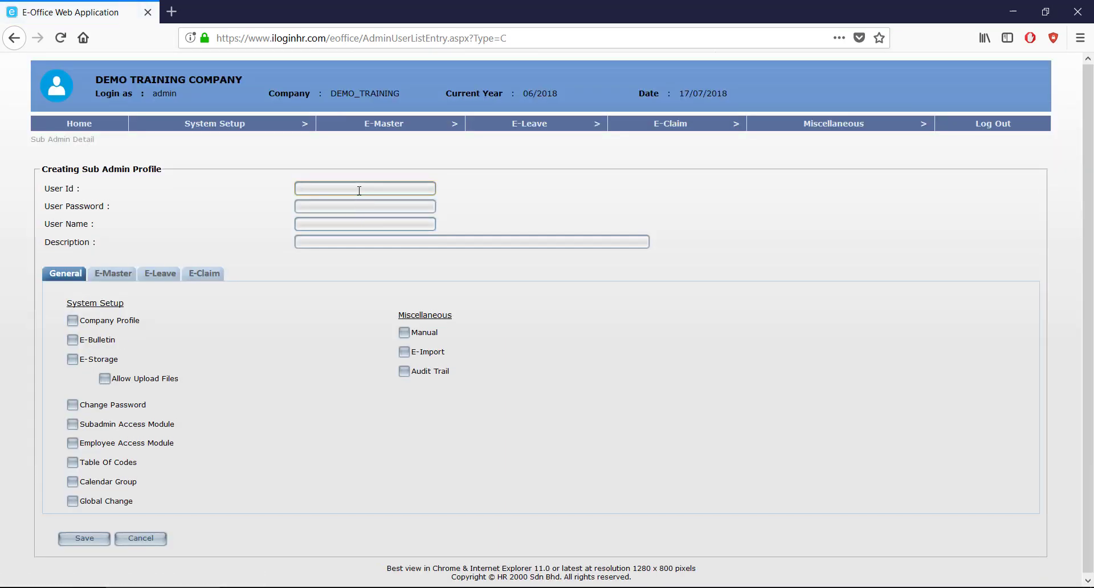
pyautogui.write('HR2')
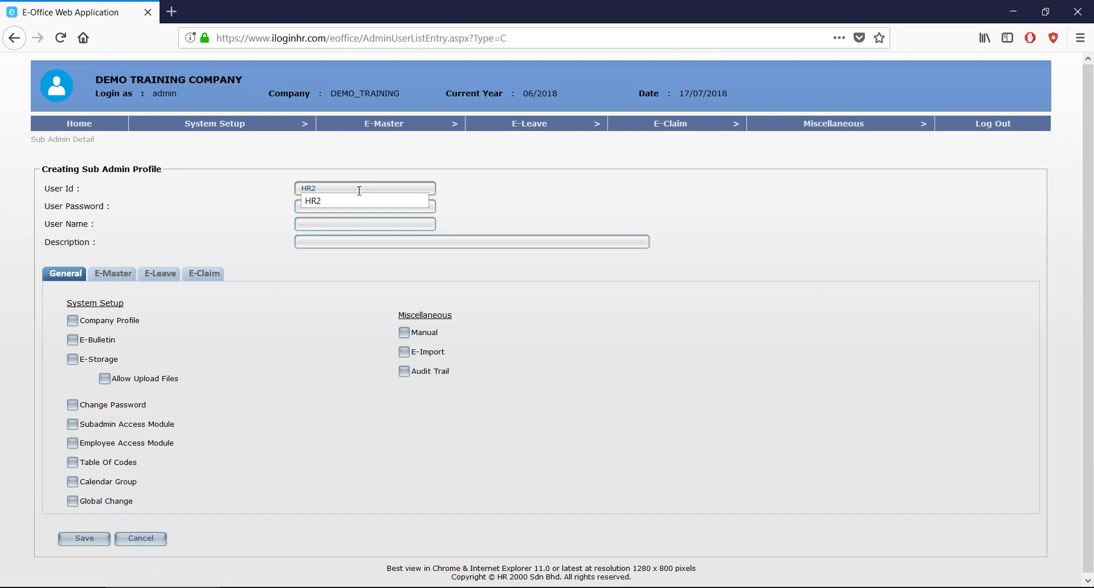
pyautogui.press('Tab')
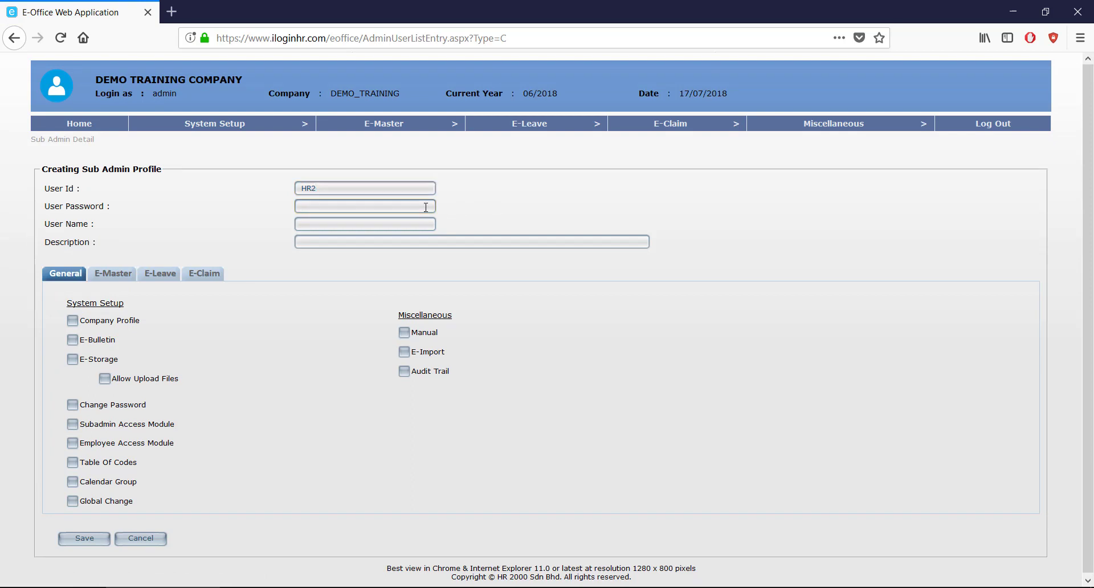
pyautogui.click(413, 224)
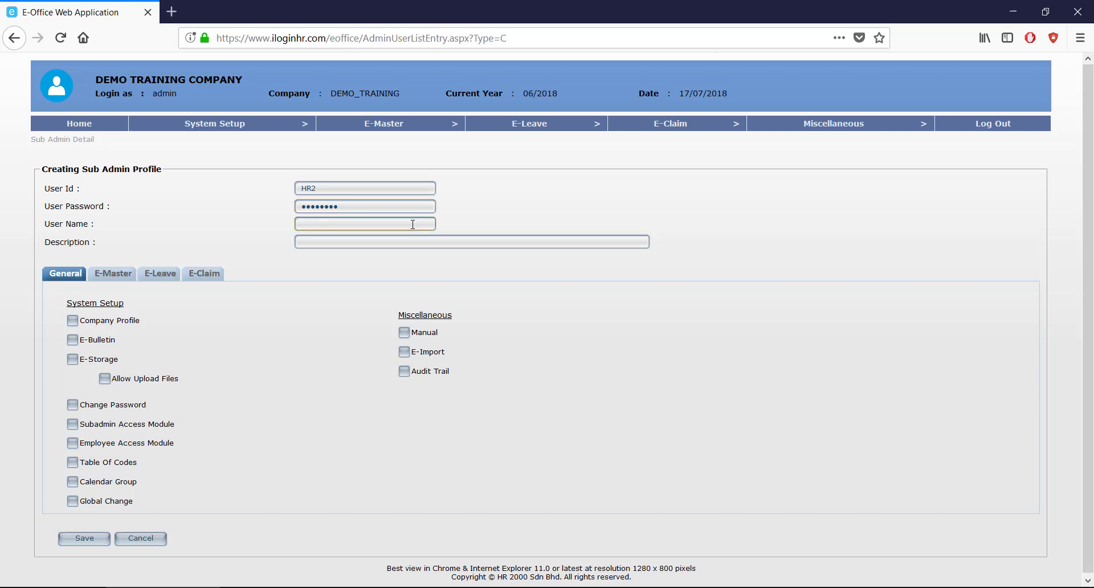
pyautogui.write('ALI')
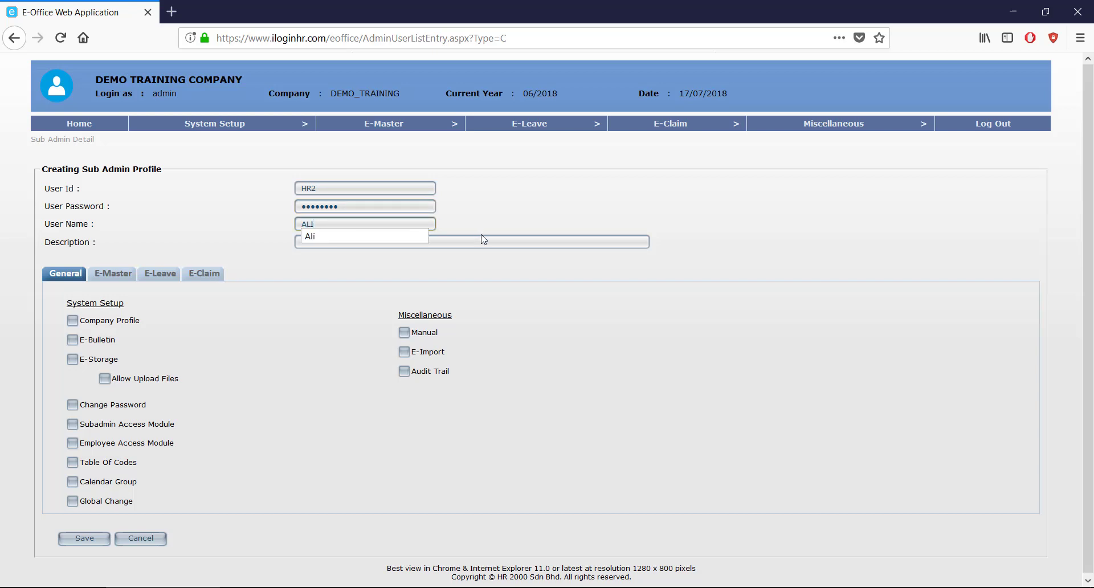
pyautogui.click(482, 241)
pyautogui.write('2')
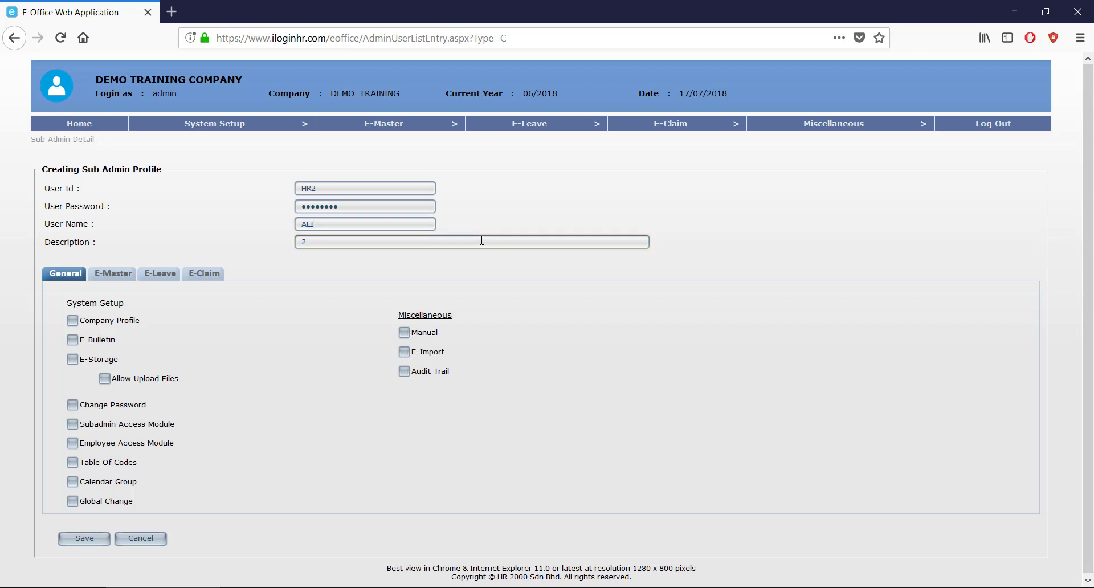
pyautogui.write('ND SUB ADMIN')
# Grant HR2 every General permission, from Company Profile and E-Storage upload to Audit Trail, E-Import and Manual.
pyautogui.click(72, 320)
pyautogui.click(73, 339)
pyautogui.click(73, 358)
pyautogui.click(105, 378)
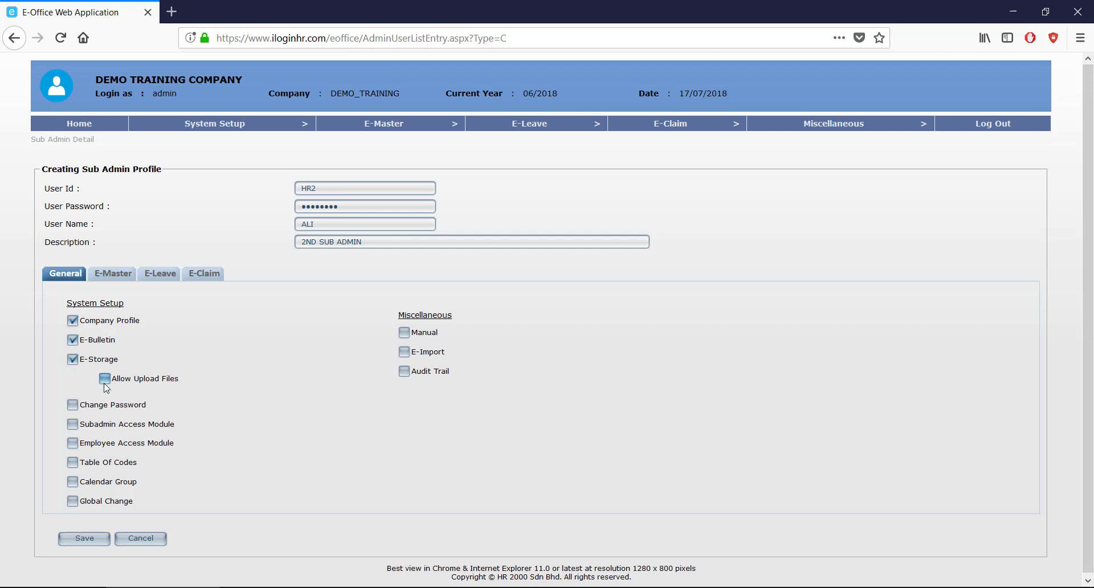
pyautogui.click(72, 404)
pyautogui.click(72, 424)
pyautogui.click(72, 442)
pyautogui.click(72, 462)
pyautogui.click(72, 481)
pyautogui.click(73, 501)
pyautogui.click(404, 371)
pyautogui.click(404, 351)
pyautogui.click(427, 335)
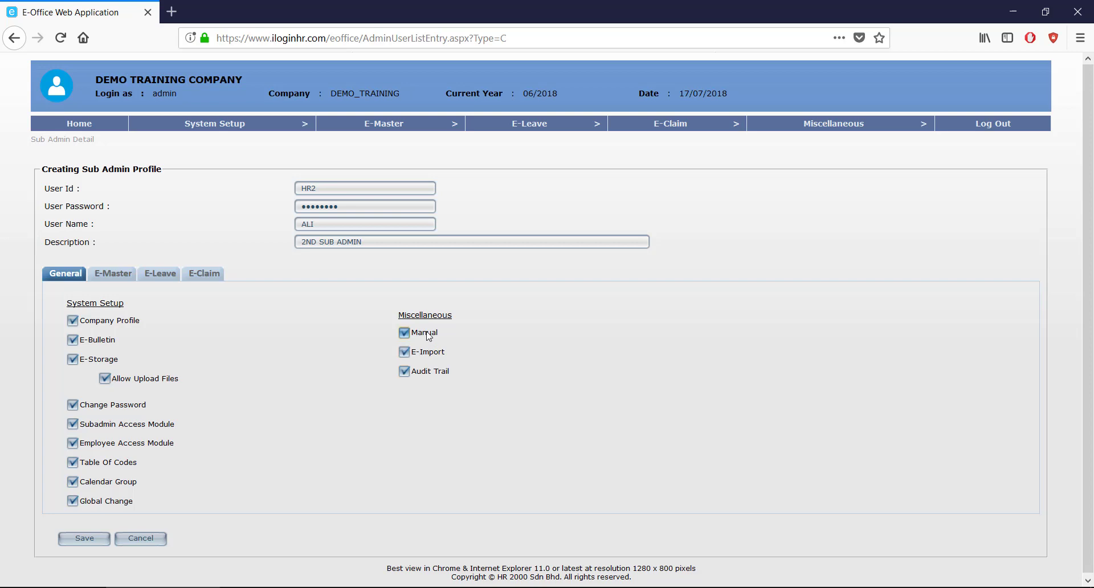
# Grant all E-Master permissions: Employee Master, every Batch Module item, Broadcast Email and Report.
pyautogui.click(113, 276)
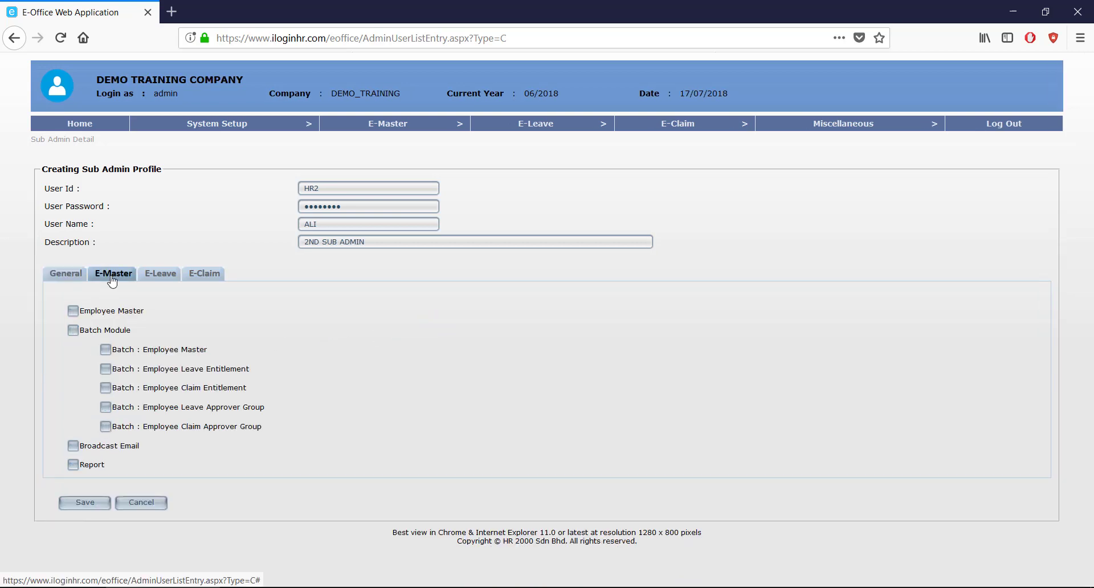
pyautogui.click(73, 311)
pyautogui.click(72, 330)
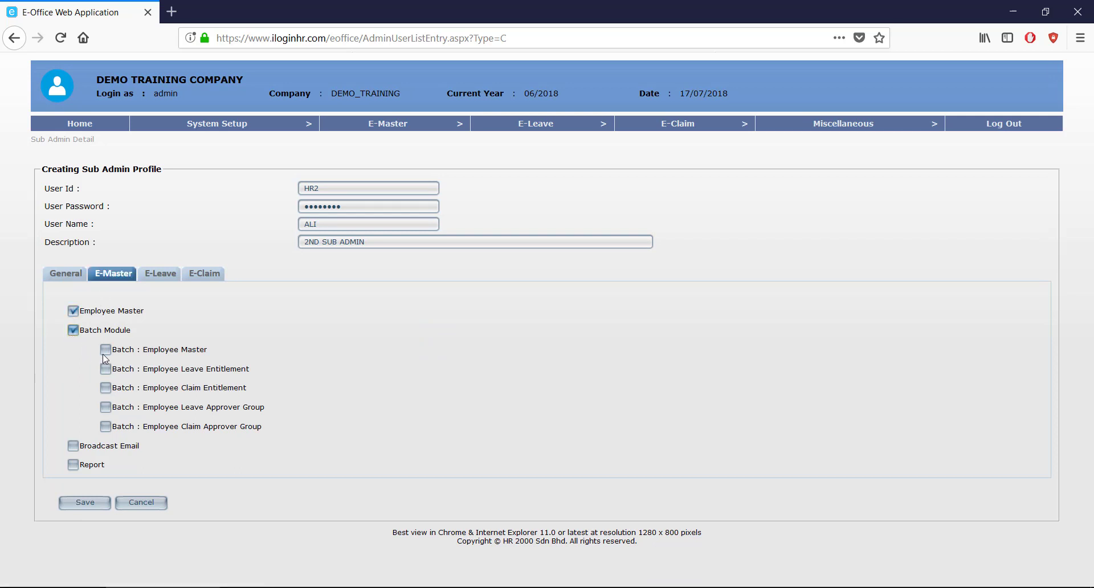
pyautogui.click(106, 350)
pyautogui.click(105, 370)
pyautogui.click(105, 388)
pyautogui.click(105, 408)
pyautogui.click(105, 427)
pyautogui.click(73, 446)
pyautogui.click(73, 465)
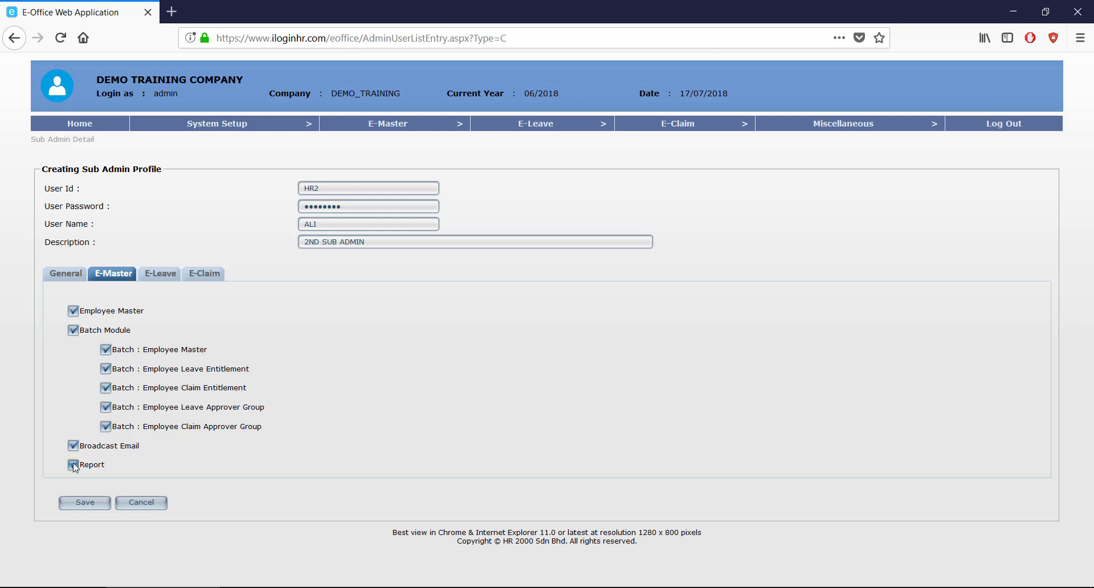
# Tick all E-Claim items (setup, management by employee, undo submission, report, export) and save HR2.
pyautogui.click(199, 275)
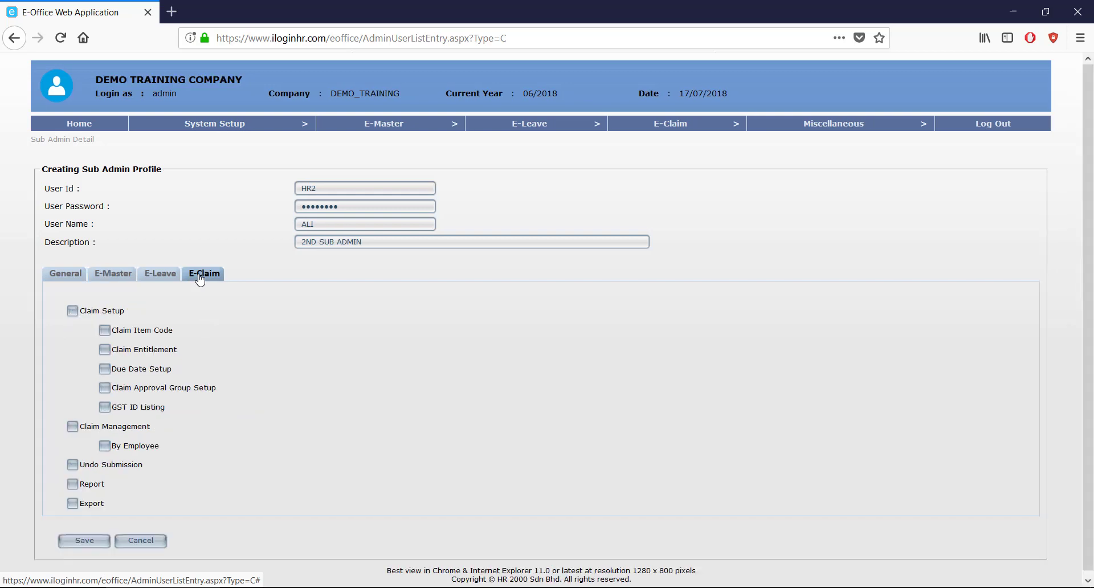
pyautogui.click(72, 311)
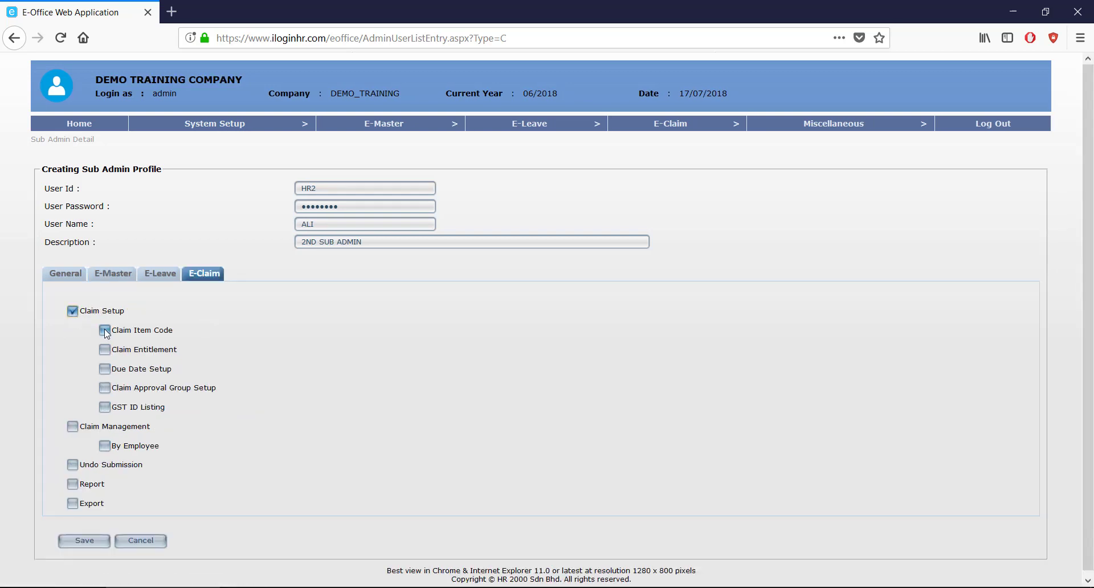
pyautogui.click(104, 331)
pyautogui.click(105, 349)
pyautogui.click(106, 369)
pyautogui.click(105, 388)
pyautogui.click(104, 407)
pyautogui.click(72, 426)
pyautogui.click(104, 446)
pyautogui.click(73, 466)
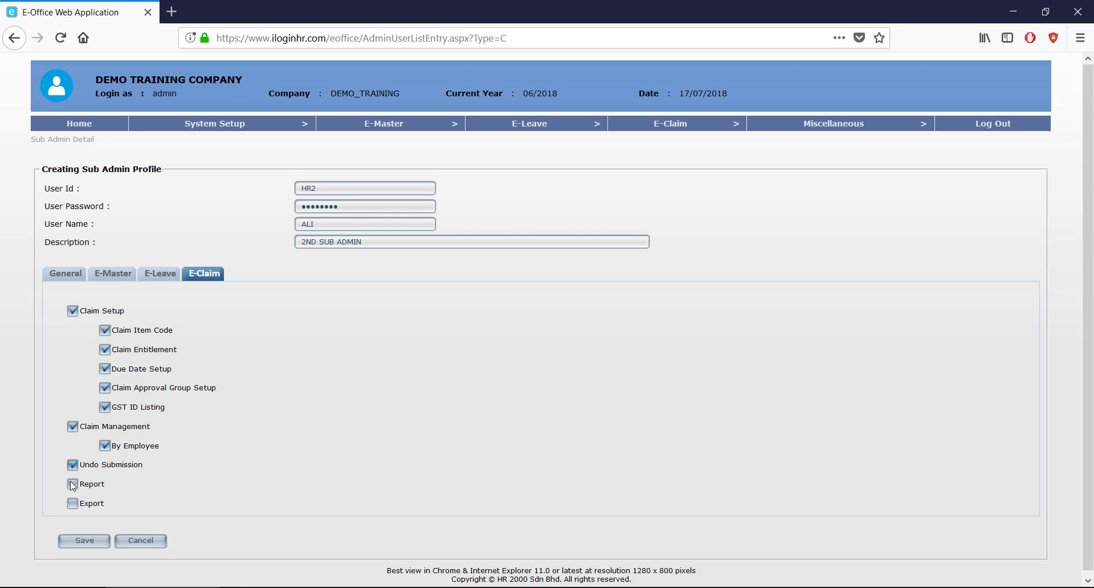
pyautogui.click(72, 484)
pyautogui.click(73, 503)
pyautogui.click(84, 541)
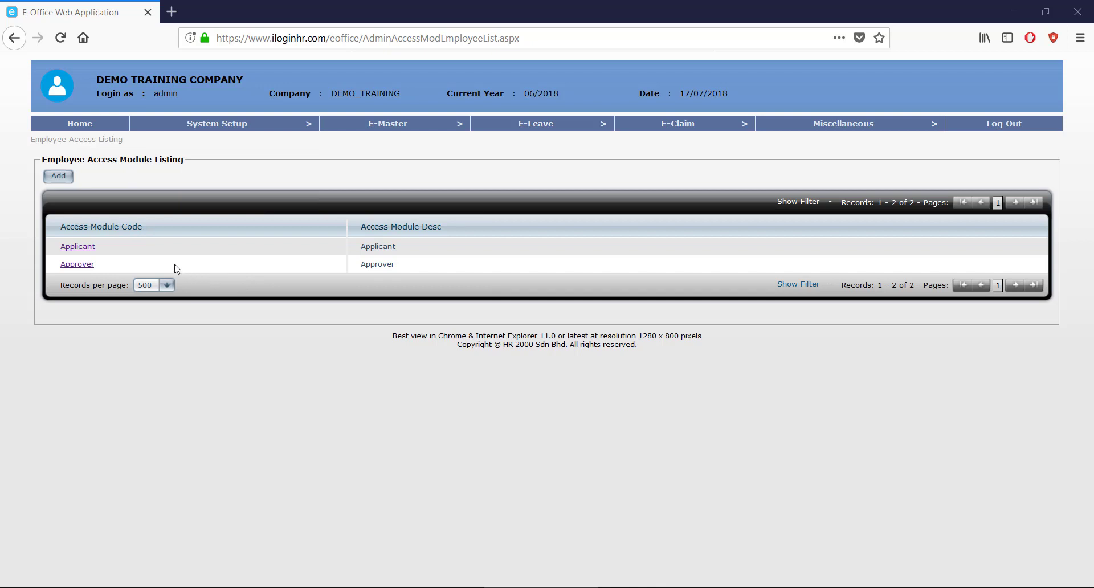
# Give the Applicant module Employee Menu, Profile and Change Password access.
pyautogui.click(78, 246)
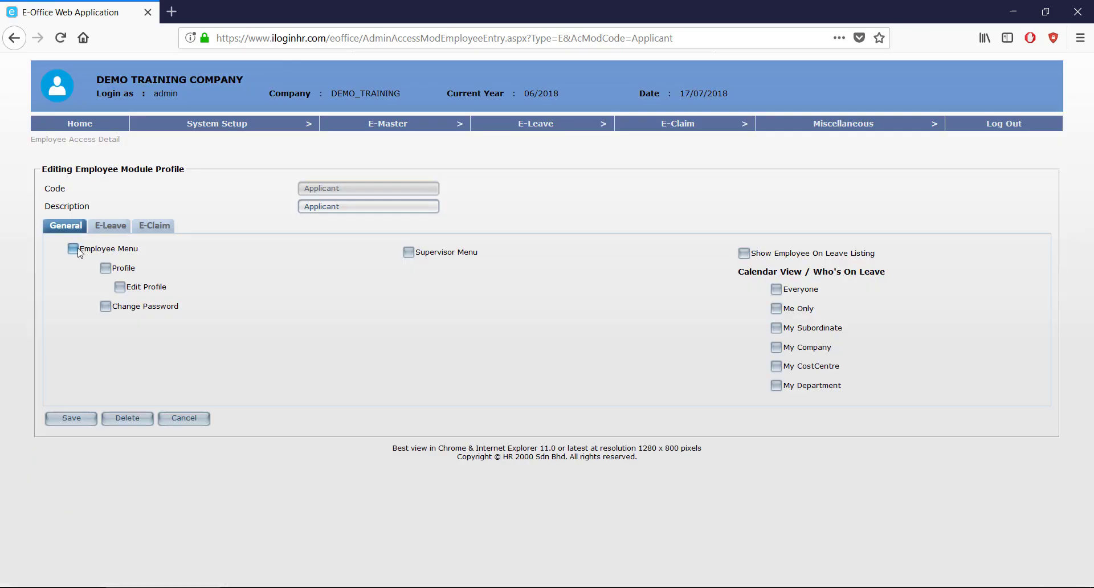
pyautogui.click(84, 253)
pyautogui.click(105, 268)
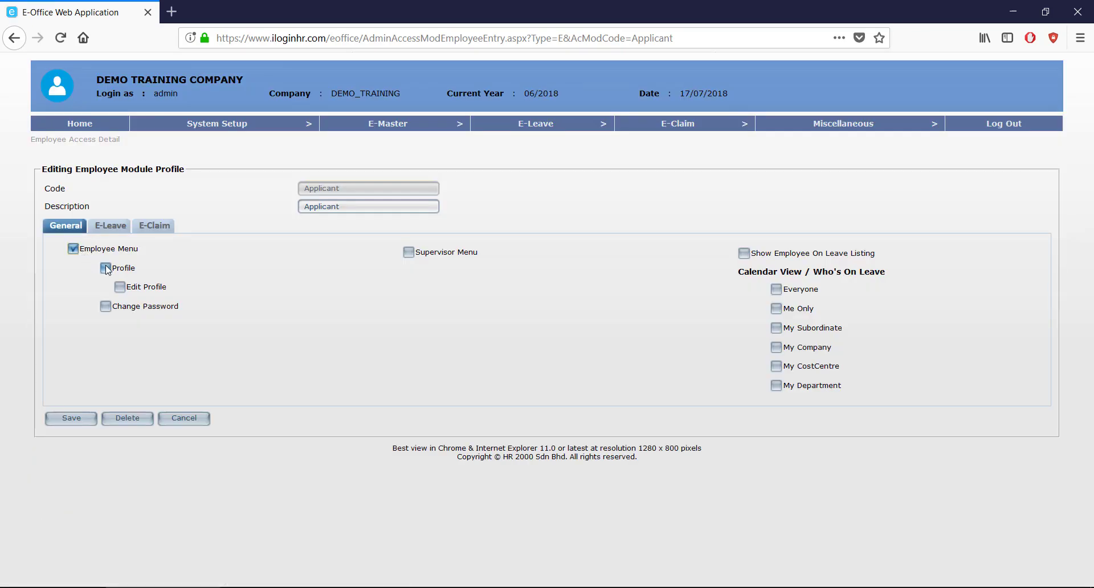
pyautogui.click(106, 307)
# Grant Applicant all five Employee E-Claim permissions, from applying to reports, and save.
pyautogui.click(165, 231)
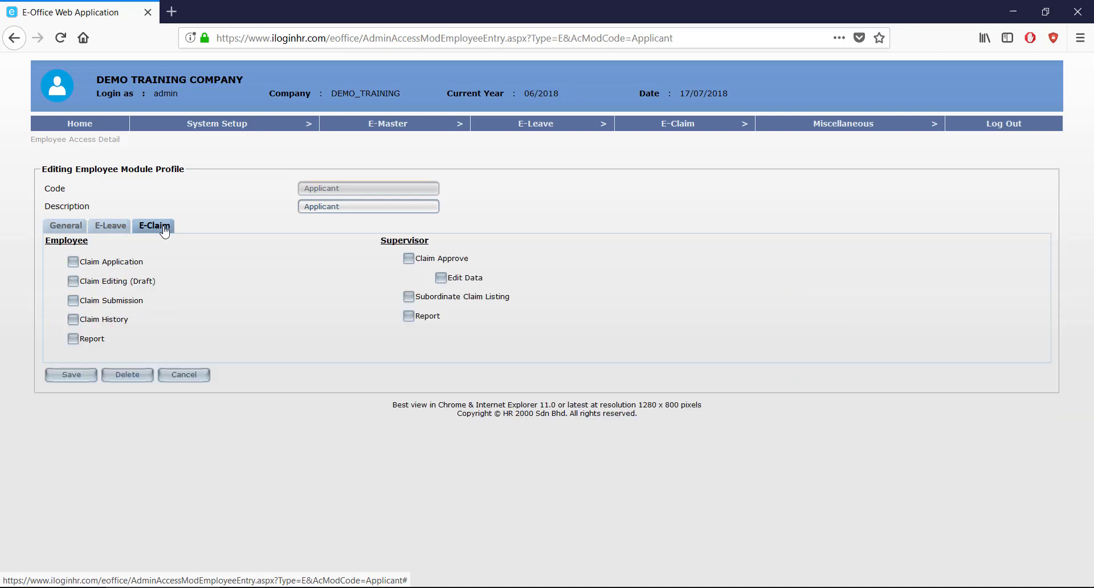
pyautogui.click(74, 262)
pyautogui.click(73, 281)
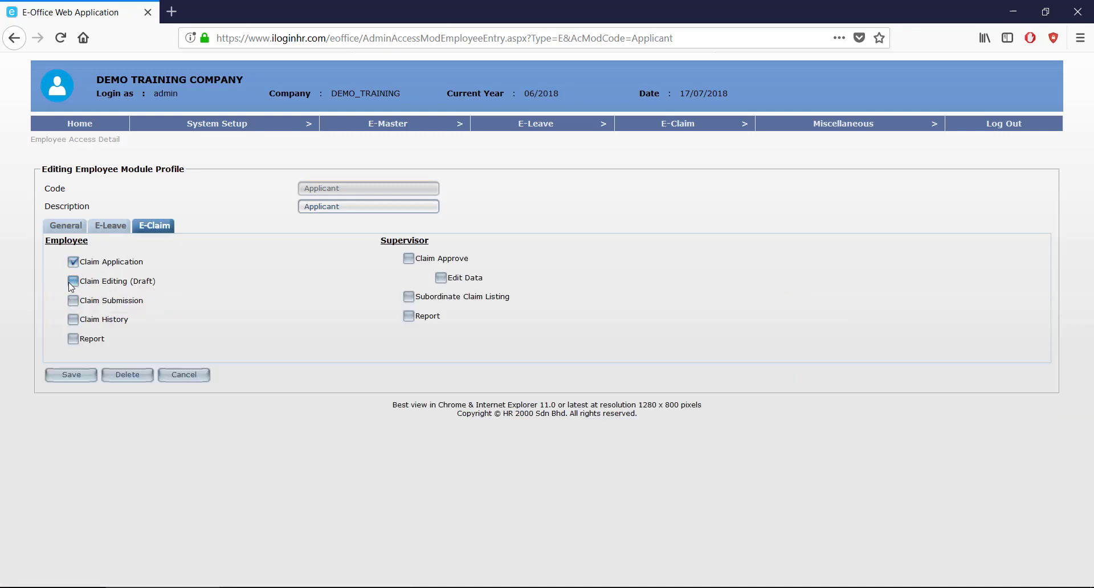
pyautogui.click(73, 300)
pyautogui.click(73, 319)
pyautogui.click(73, 339)
pyautogui.click(80, 375)
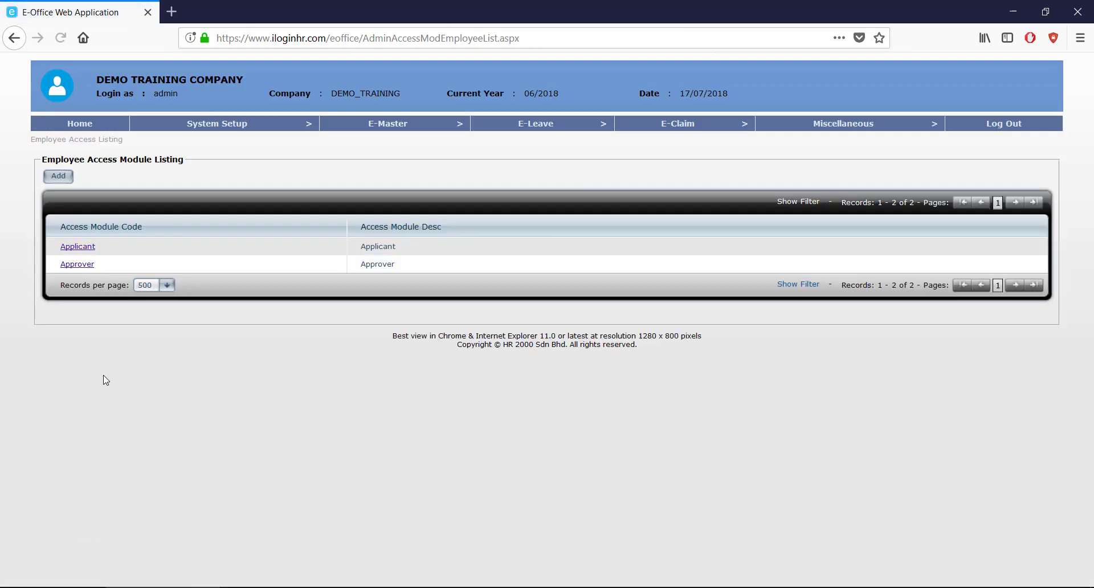
# Give the Approver module Employee Menu, Profile, Change Password and Supervisor Menu access.
pyautogui.click(87, 265)
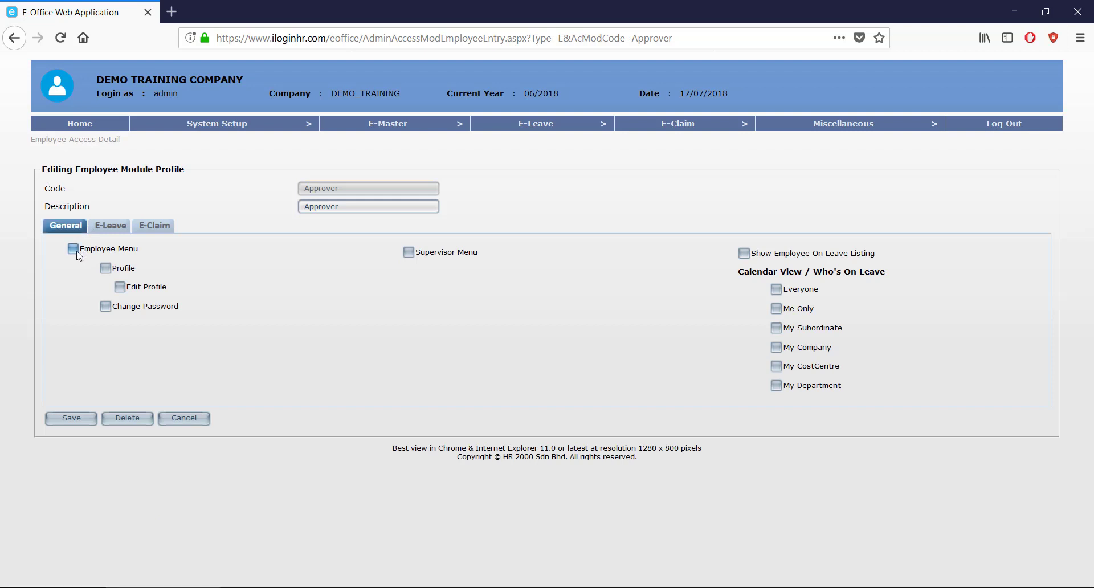
pyautogui.click(77, 251)
pyautogui.click(106, 268)
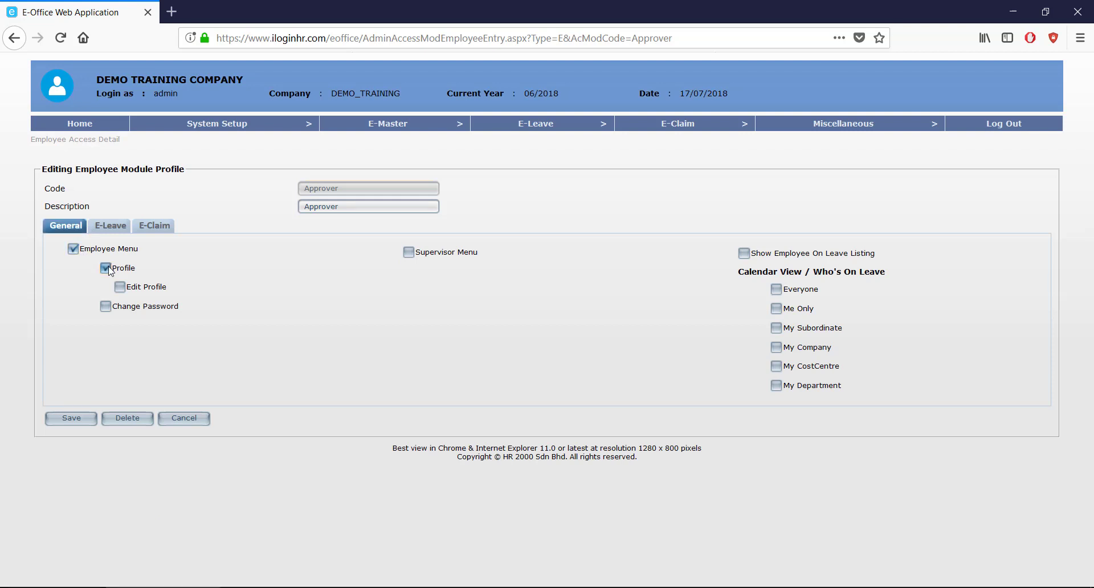
pyautogui.click(106, 307)
pyautogui.click(410, 254)
# Grant Approver all employee claim permissions plus Claim Approve, Subordinate Claim Listing and Report, then save.
pyautogui.click(159, 230)
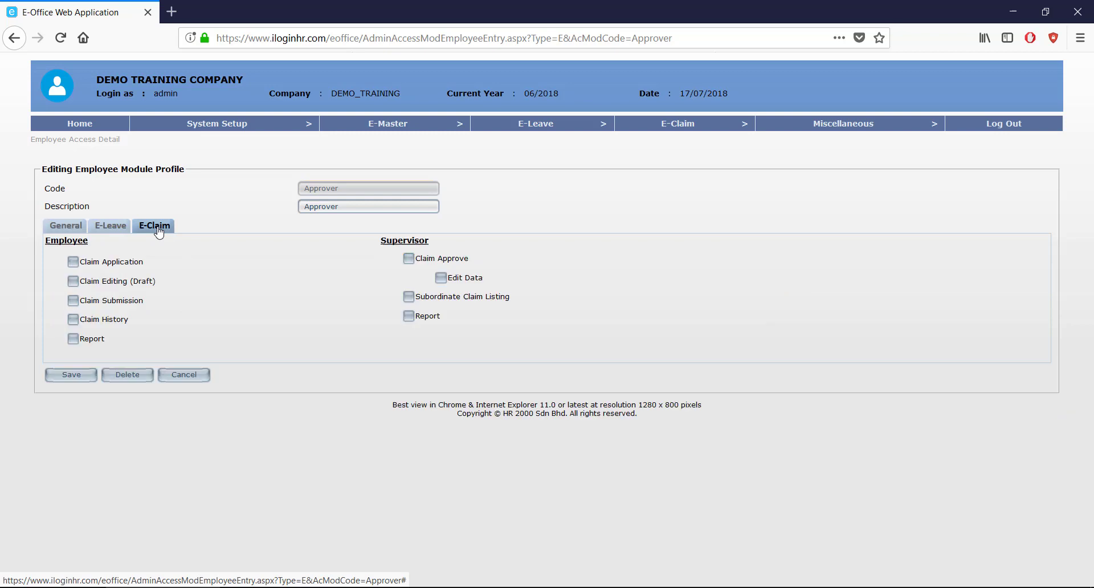
pyautogui.click(116, 264)
pyautogui.click(104, 282)
pyautogui.click(93, 301)
pyautogui.click(88, 320)
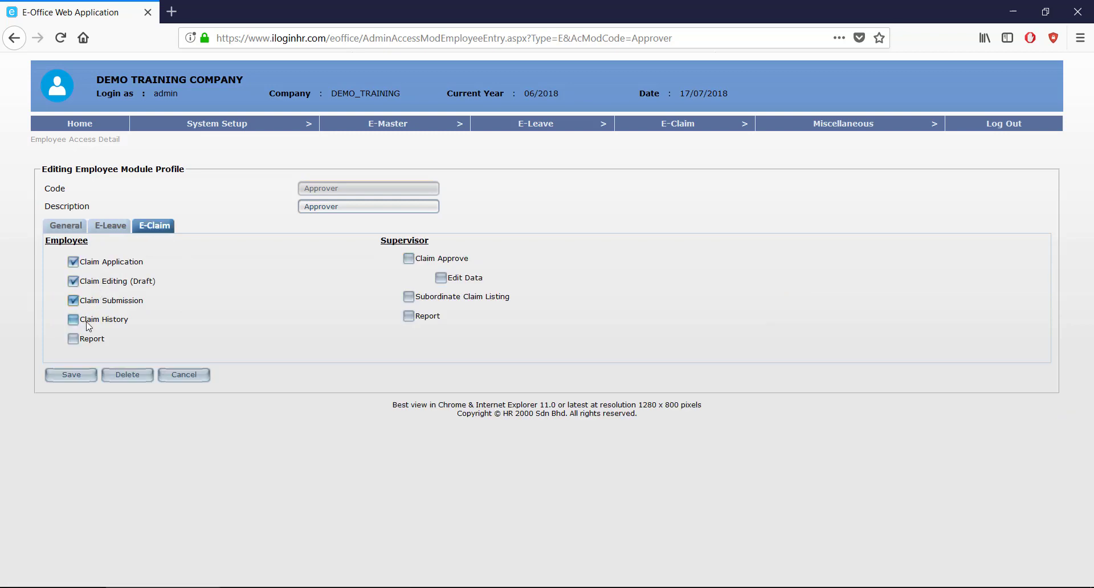
pyautogui.click(89, 340)
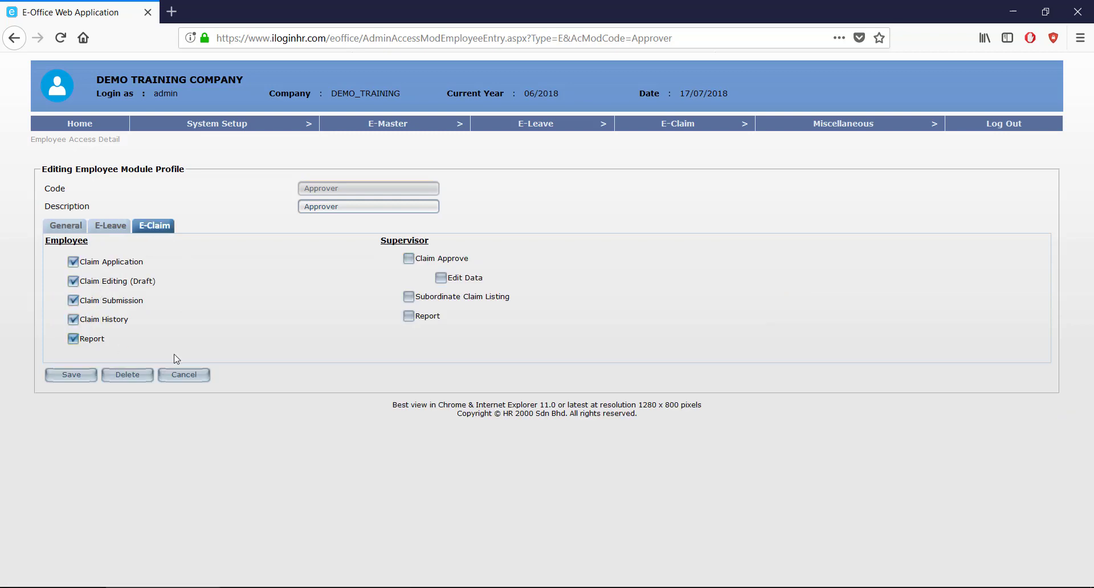
pyautogui.click(413, 265)
pyautogui.click(408, 297)
pyautogui.click(407, 319)
pyautogui.click(93, 376)
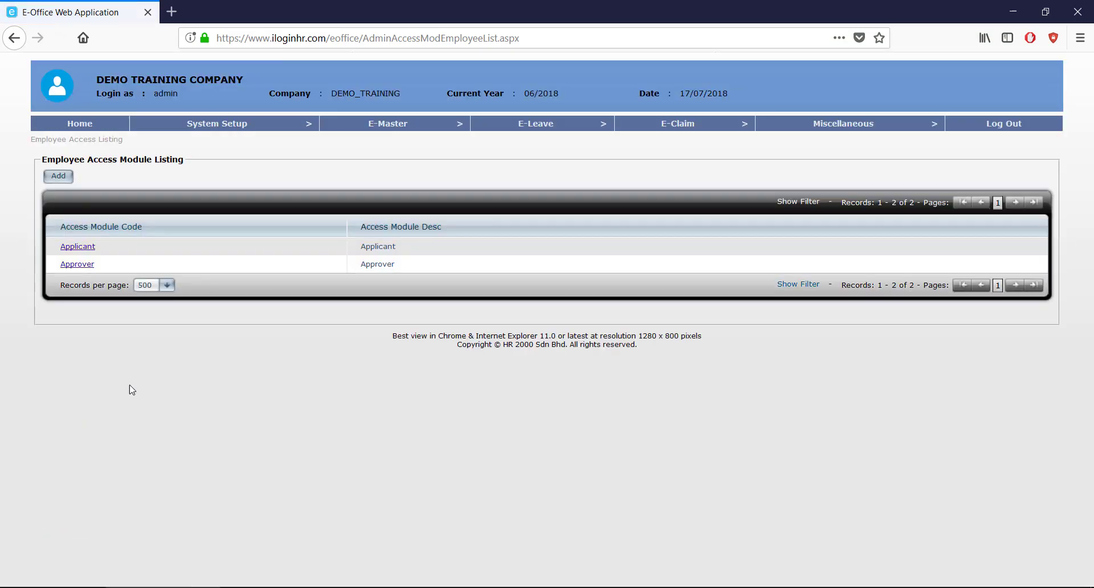
# From the admin home page, go to the Department code table listing codes ACCT to STR.
pyautogui.click(80, 123)
pyautogui.moveTo(214, 123)
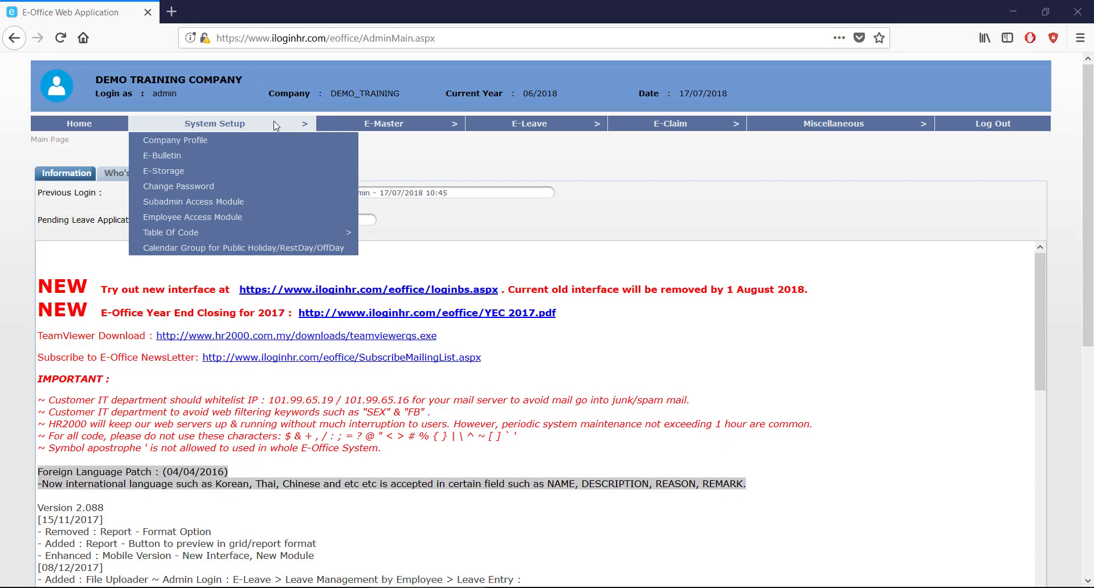
pyautogui.moveTo(261, 234)
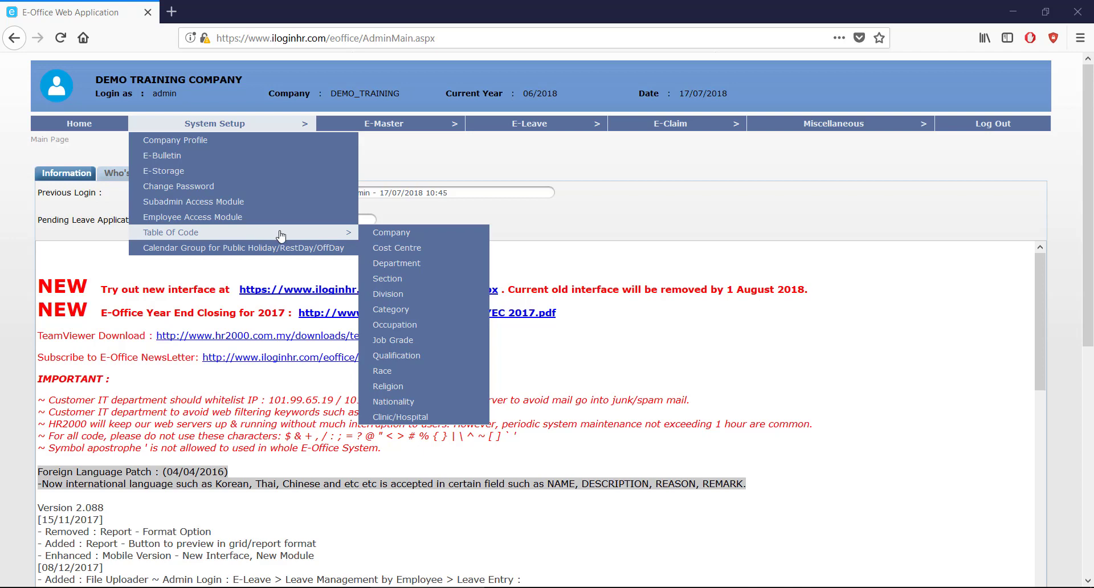
pyautogui.click(392, 267)
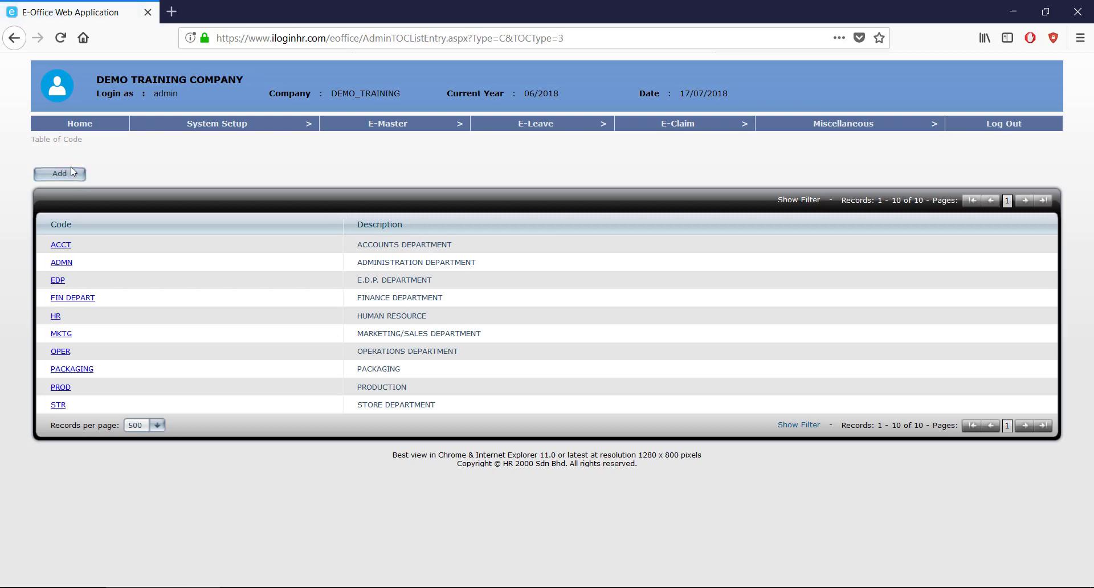
# Add department code SALES with description SALES, then return to the admin home page.
pyautogui.click(68, 173)
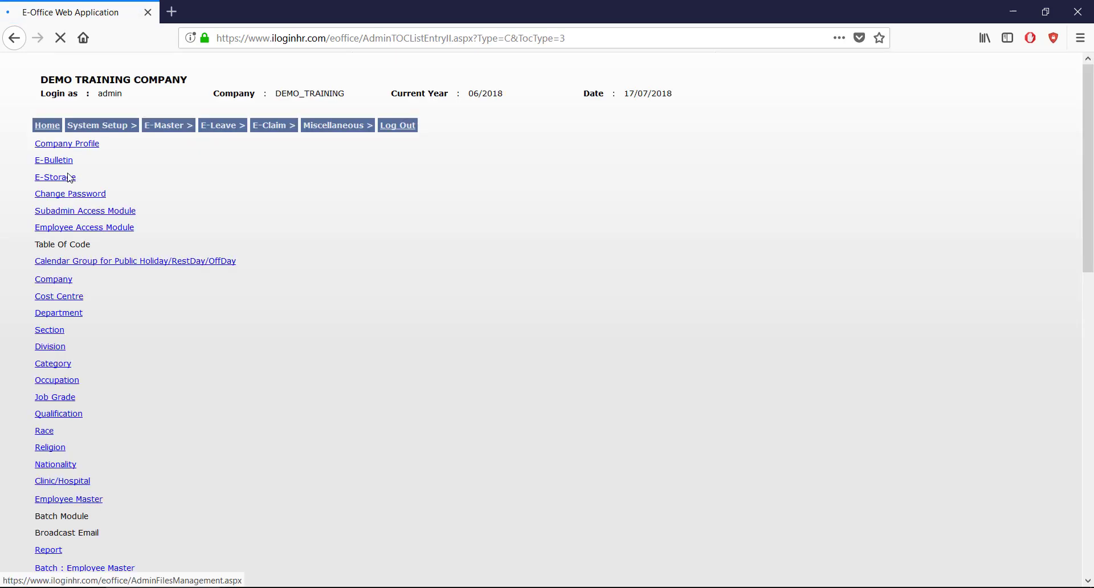
pyautogui.click(383, 176)
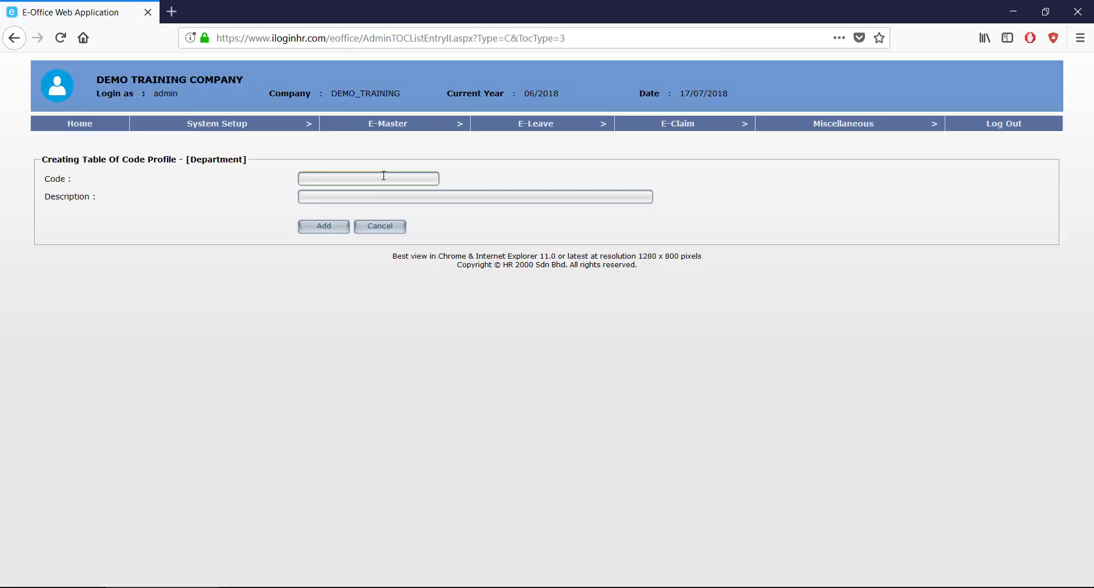
pyautogui.write('SALES')
pyautogui.click(382, 193)
pyautogui.write('S')
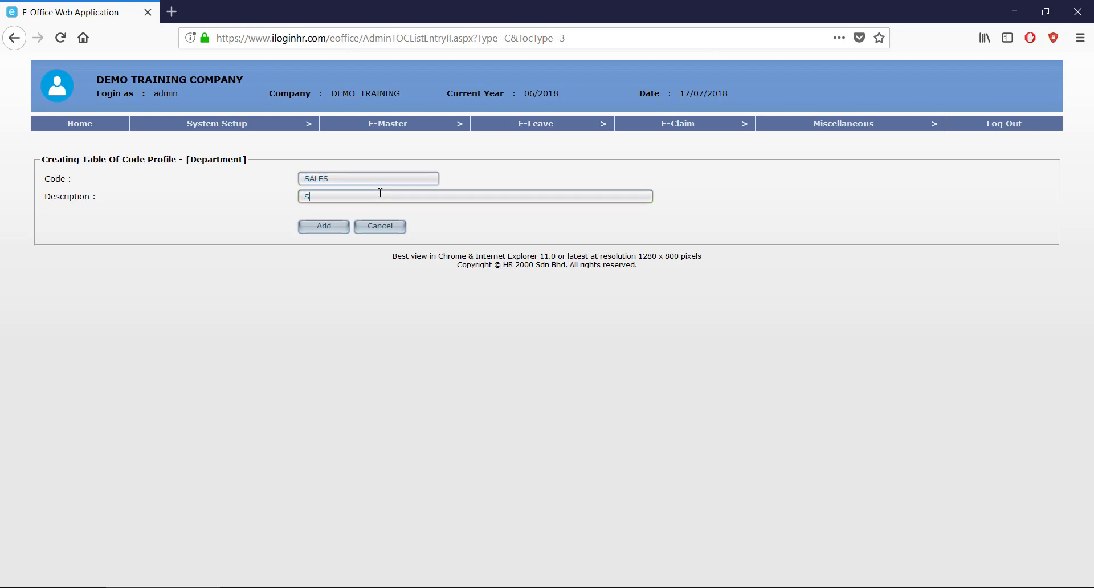
pyautogui.write('ALES')
pyautogui.click(329, 230)
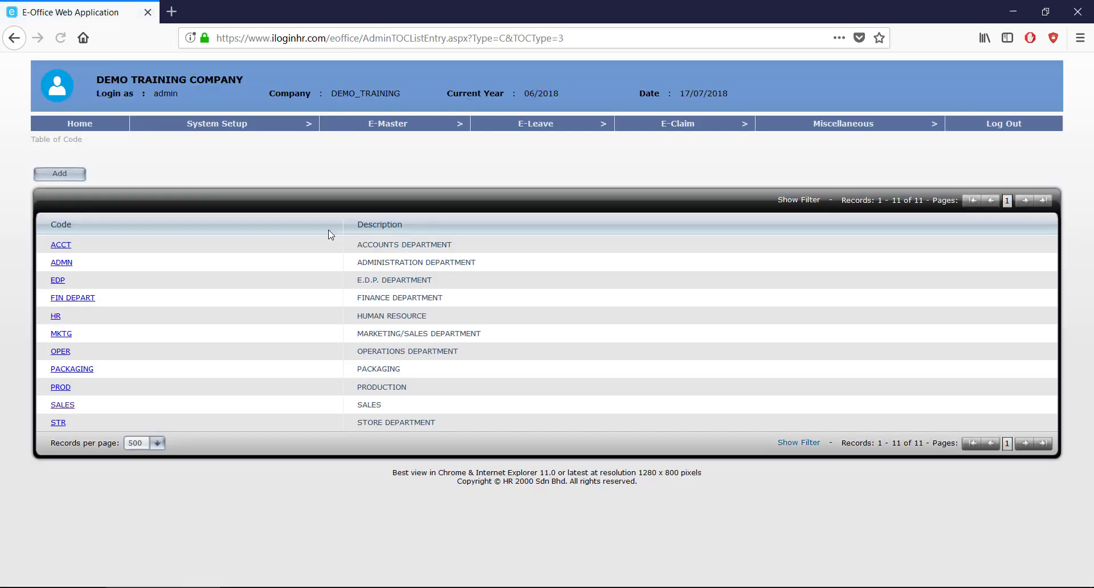
pyautogui.click(300, 124)
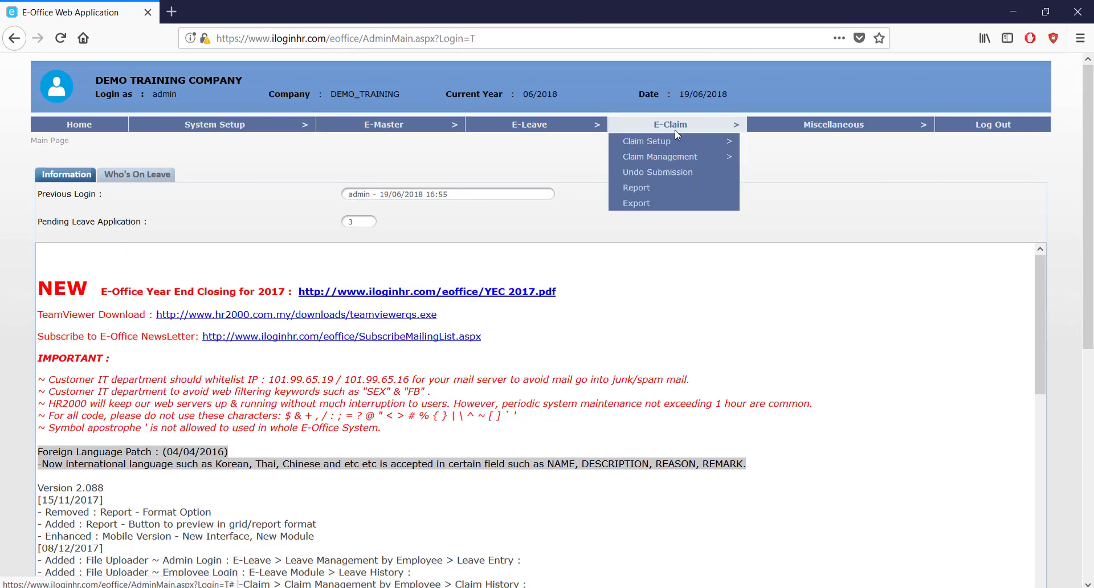
# In Claim Item Code setup, fill Travelling Item 03 with Parking and save the form.
pyautogui.moveTo(669, 144)
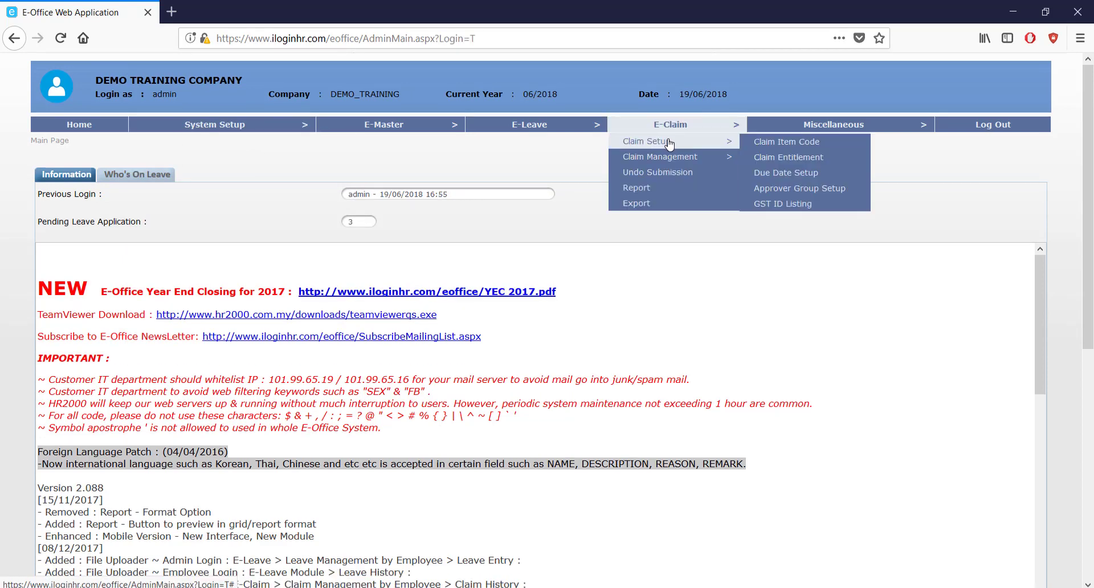
pyautogui.click(771, 149)
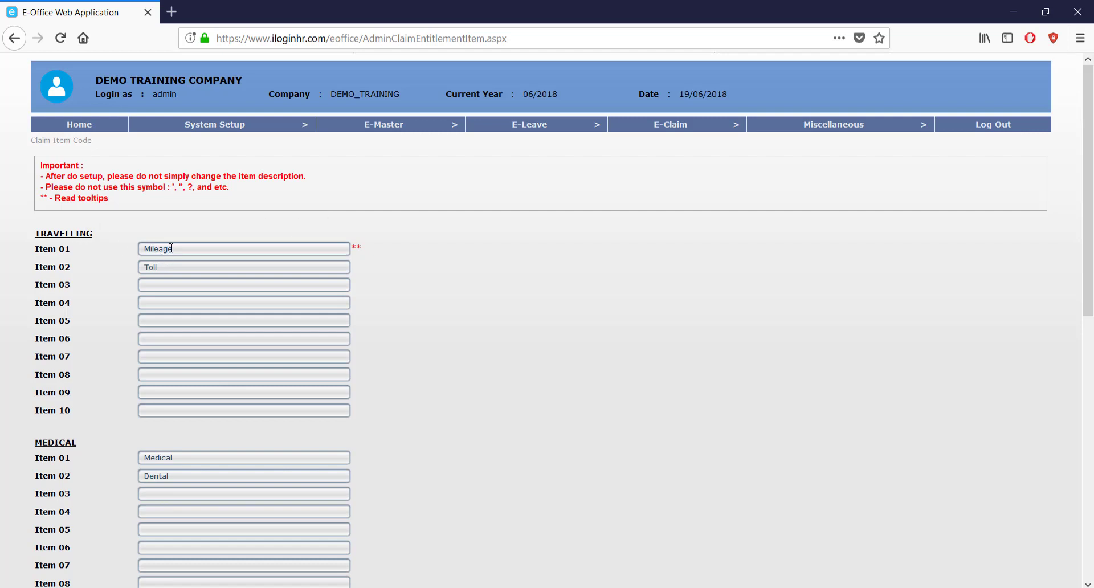
pyautogui.click(165, 283)
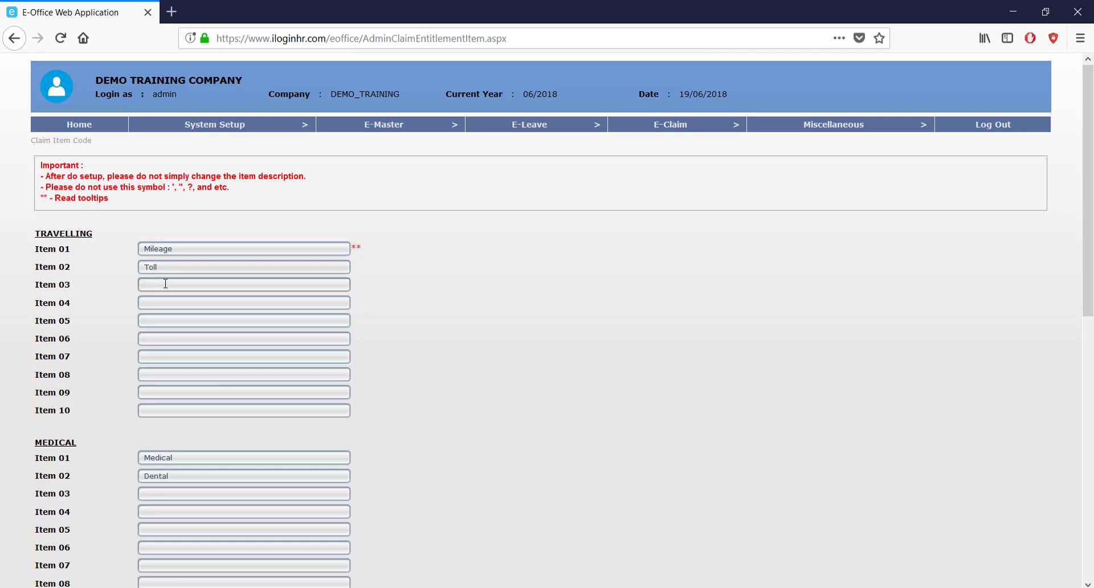
pyautogui.write('p')
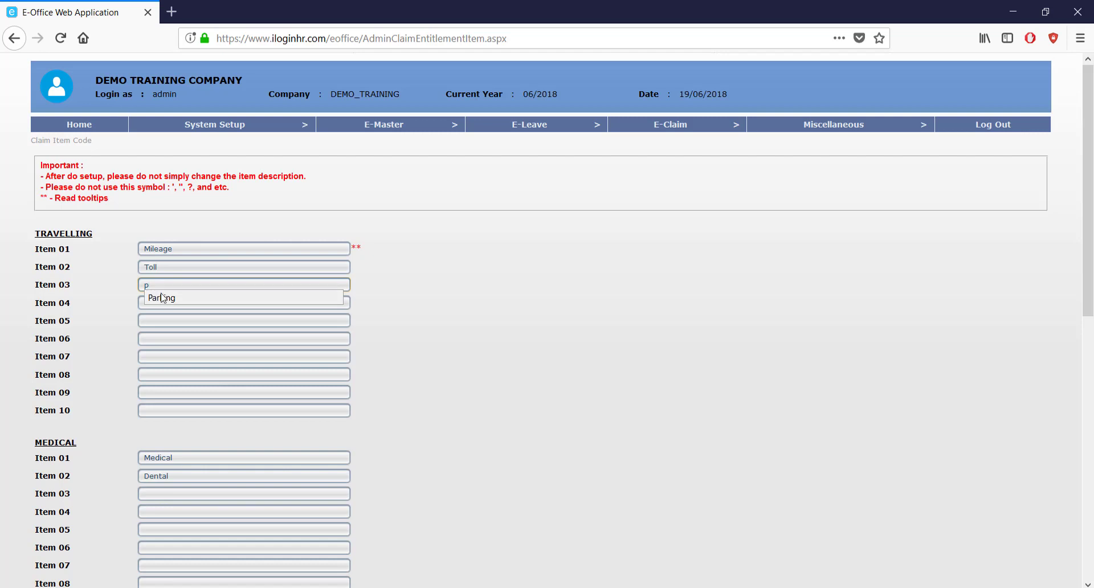
pyautogui.click(163, 298)
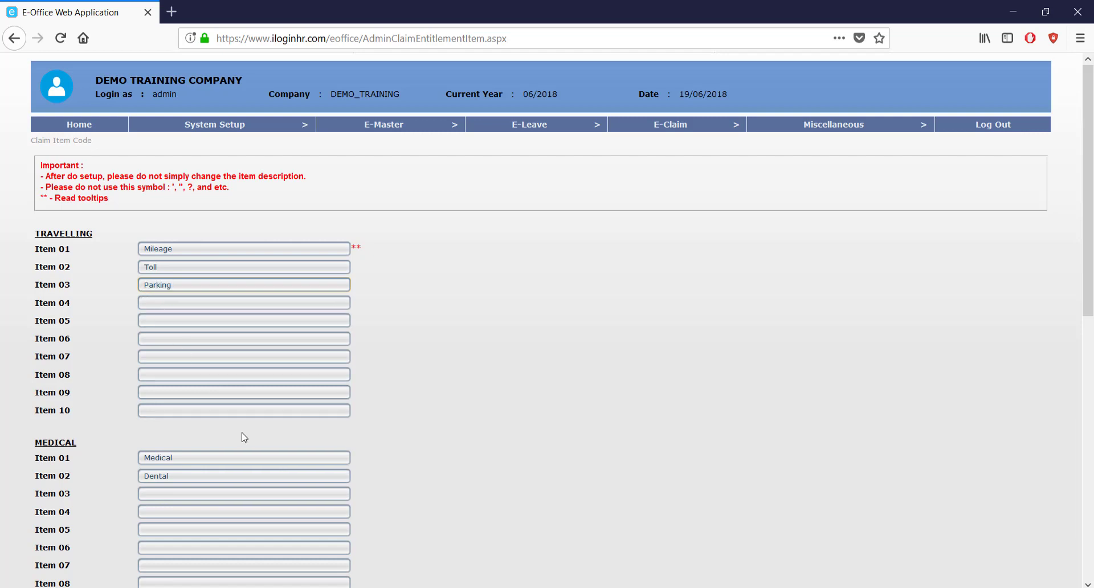
pyautogui.scroll(-3, 243, 437)
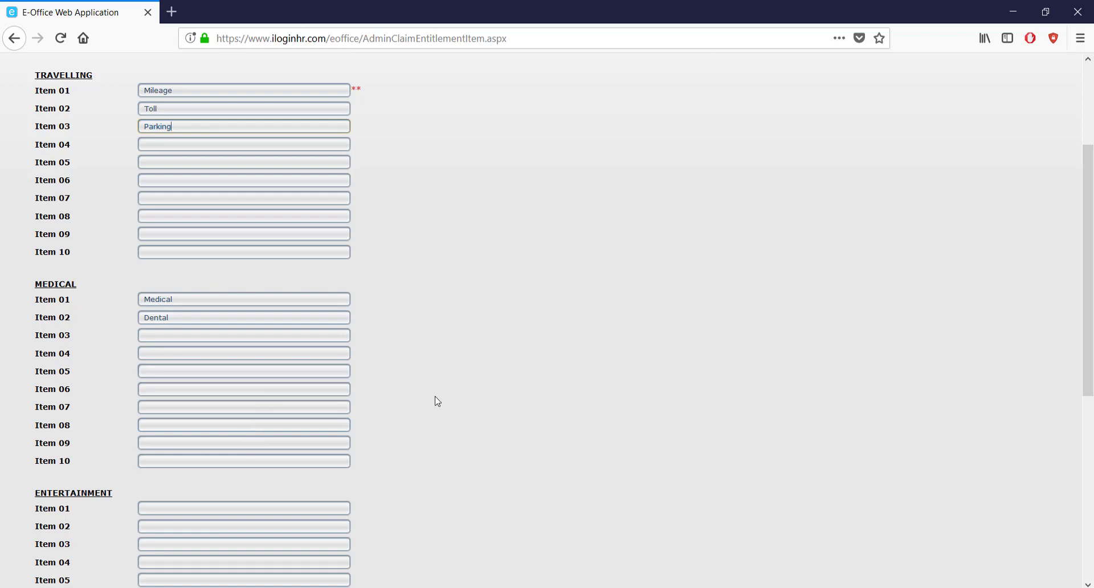
pyautogui.scroll(-7, 437, 400)
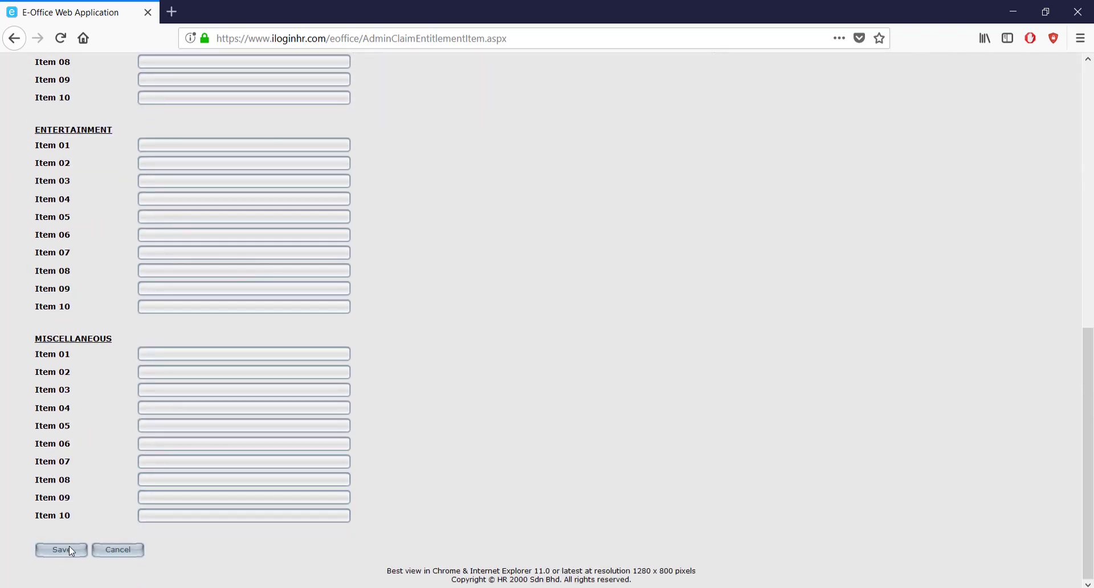
pyautogui.click(49, 548)
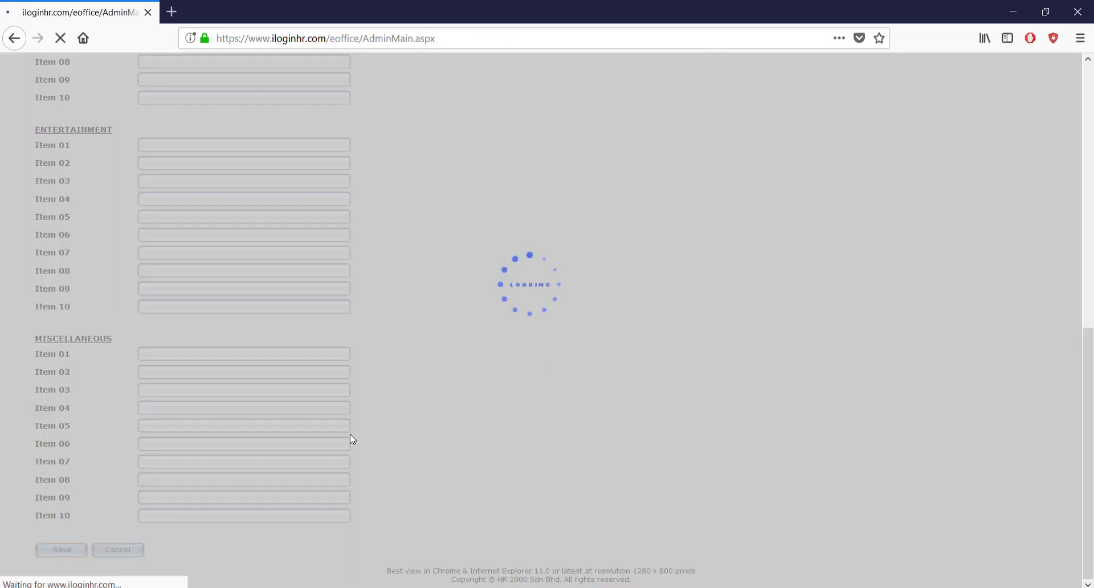
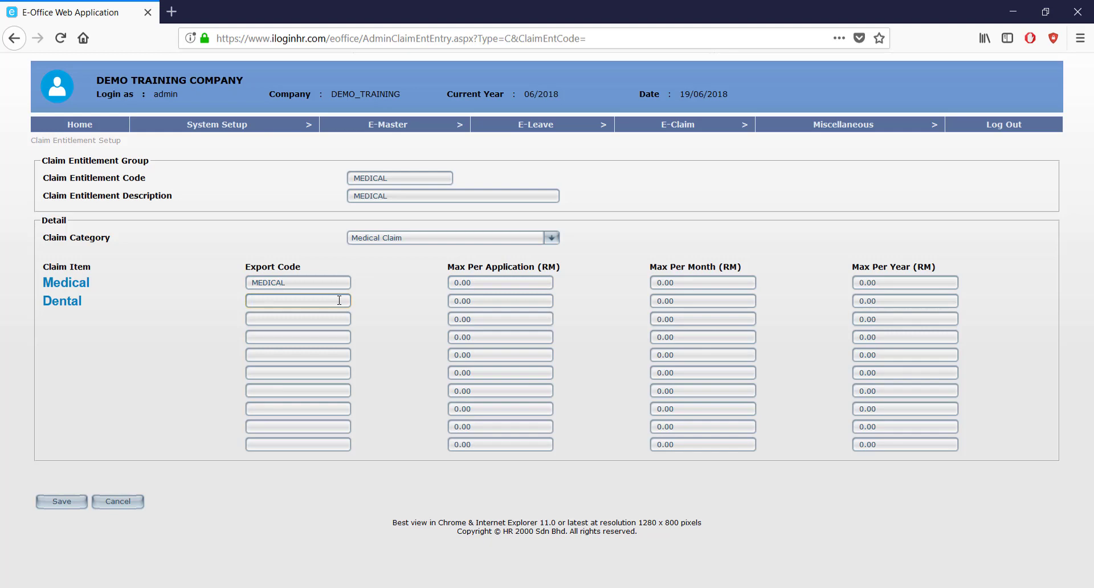
# Give Dental export code DENTAL and set Medical limits to RM50, RM100 and RM500.
pyautogui.write('ENTAL')
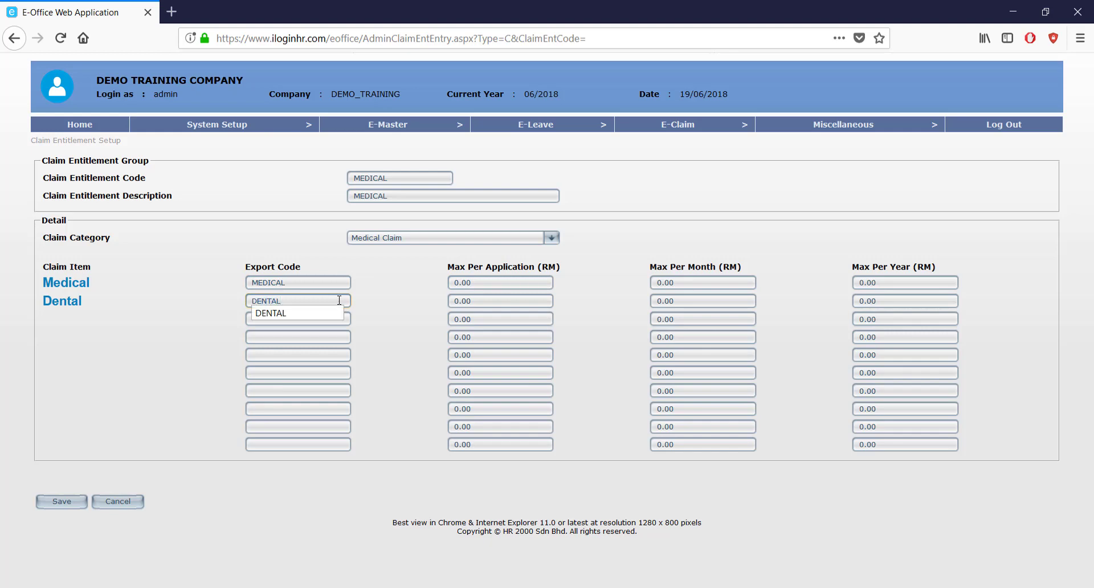
pyautogui.click(403, 282)
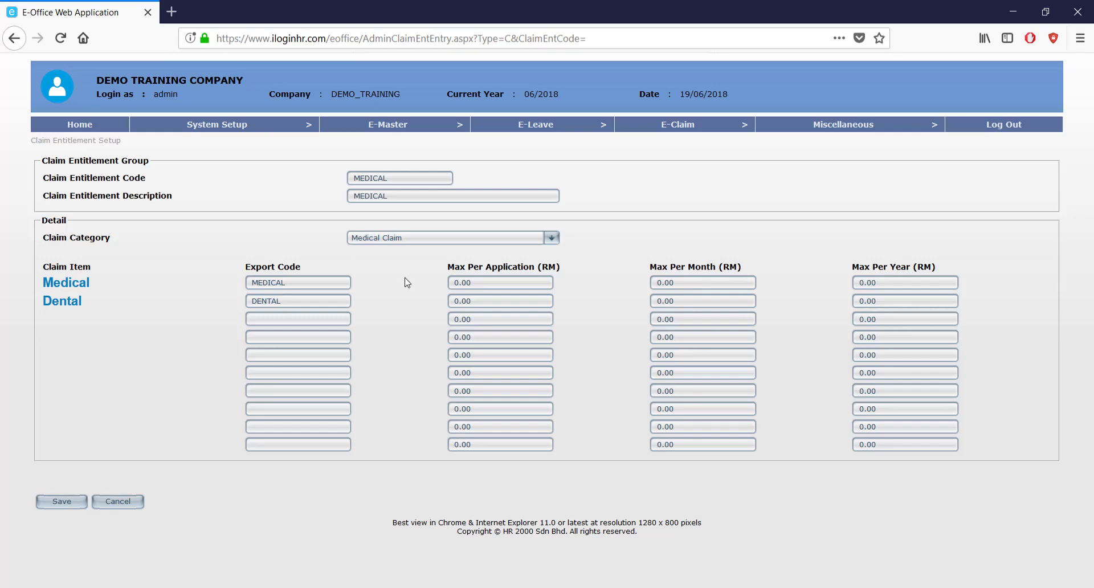
pyautogui.click(456, 280)
pyautogui.write('5')
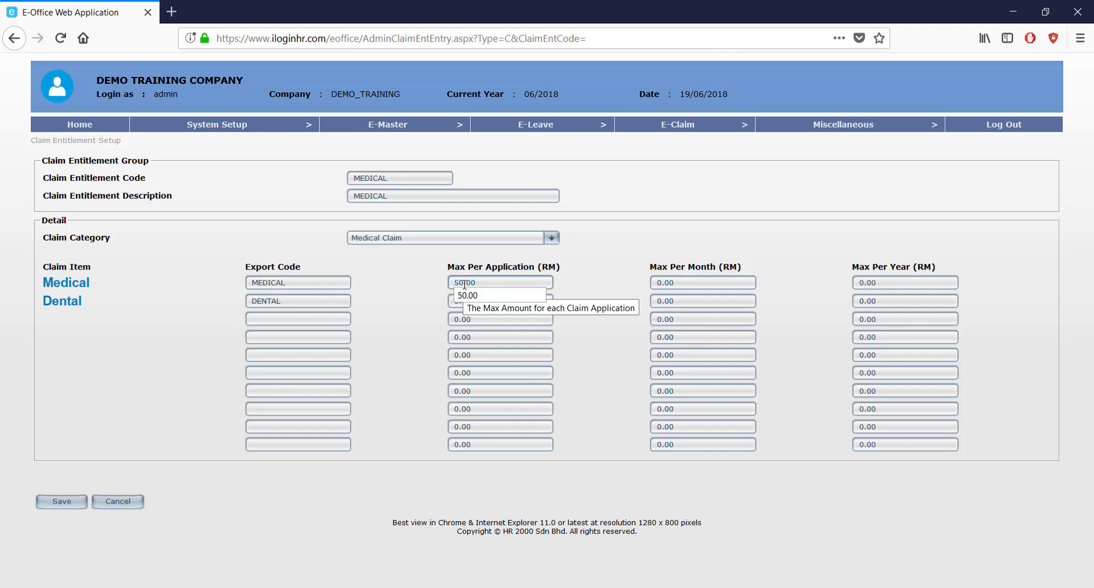
pyautogui.click(662, 283)
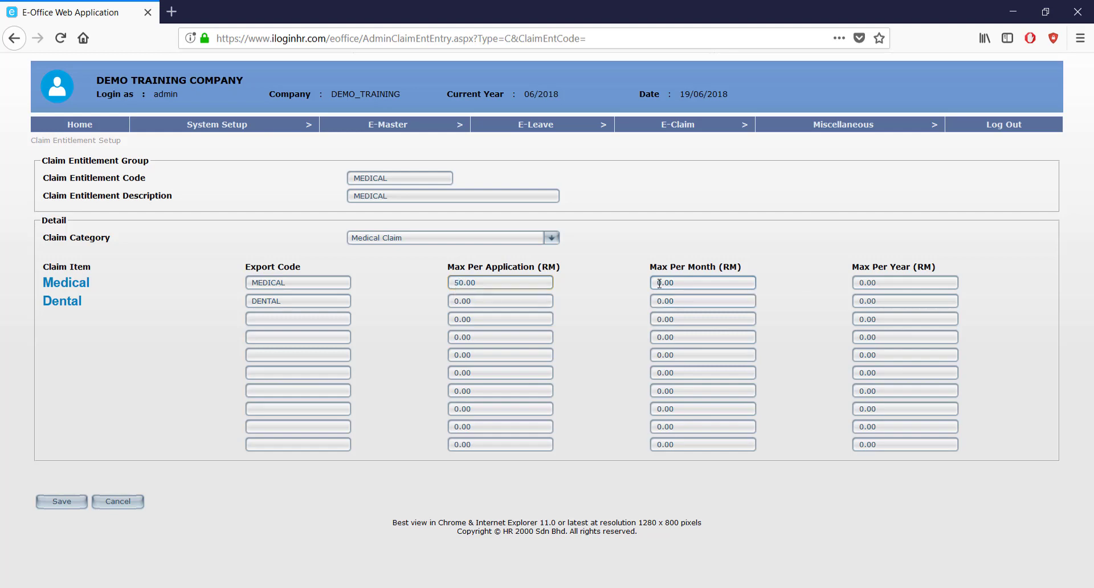
pyautogui.write('100')
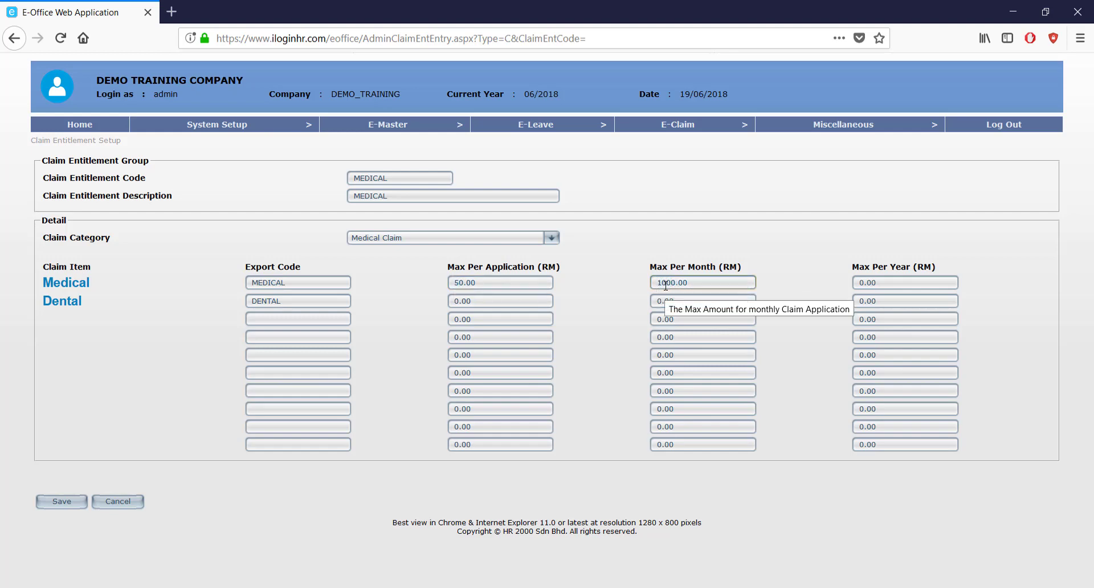
pyautogui.click(861, 280)
pyautogui.write('50')
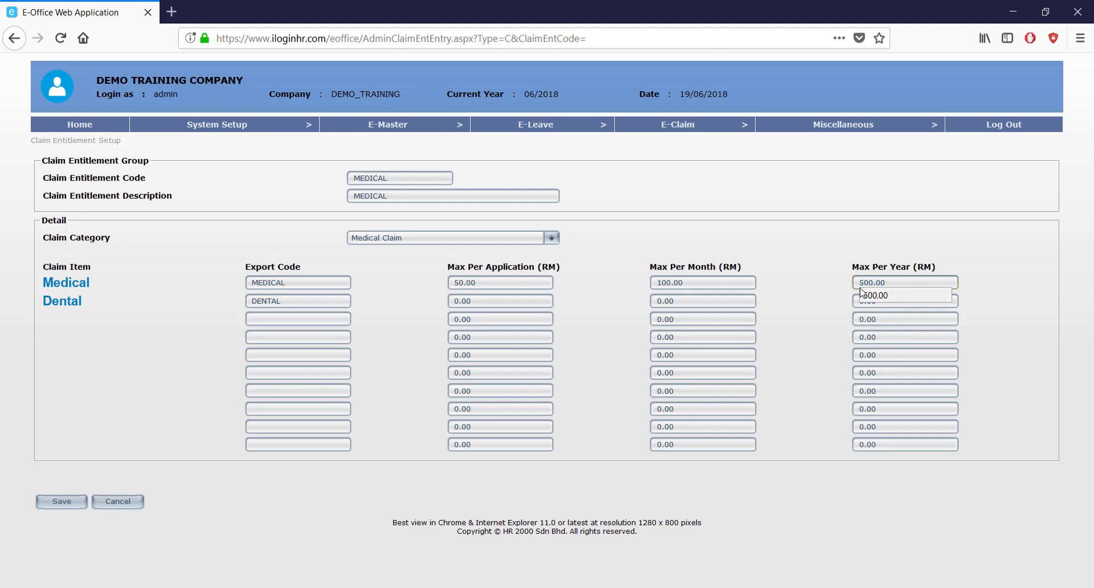
# Set Dental limits to RM50 per application, RM100 monthly, RM500 yearly, and save.
pyautogui.click(458, 300)
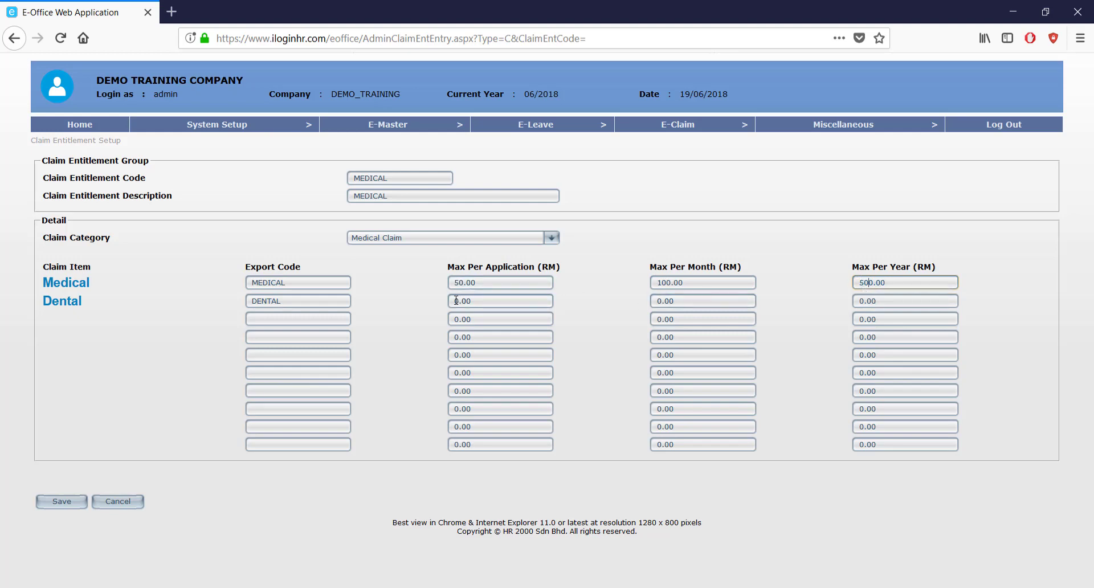
pyautogui.write('50')
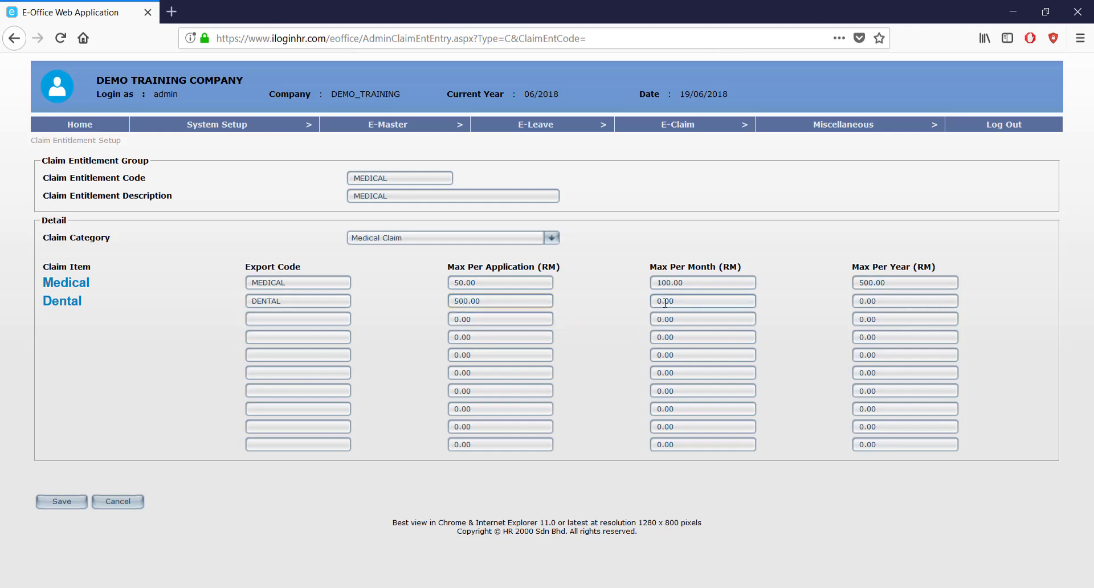
pyautogui.press('Delete')
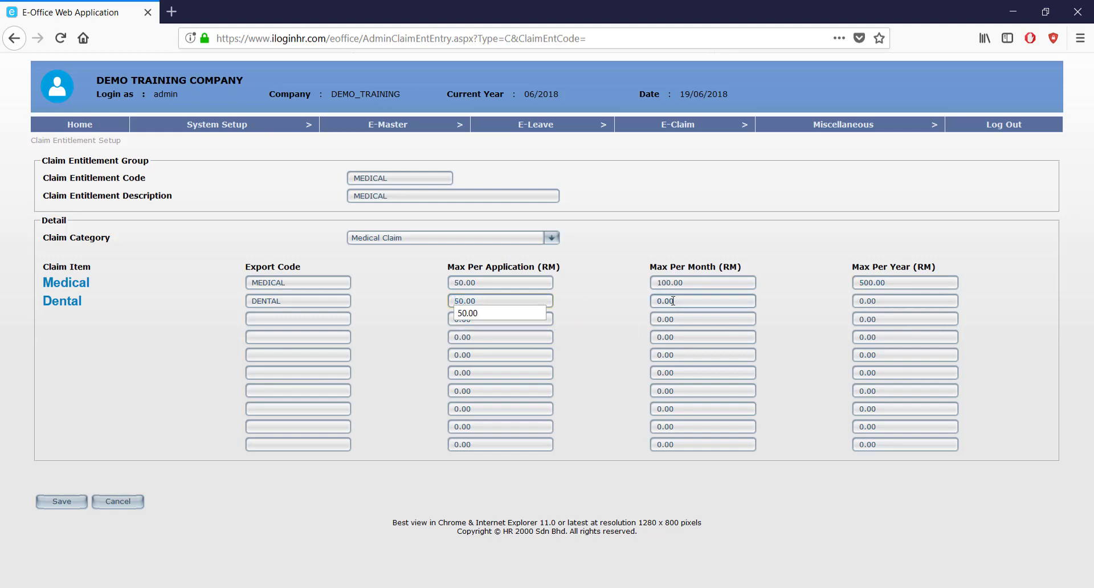
pyautogui.click(661, 301)
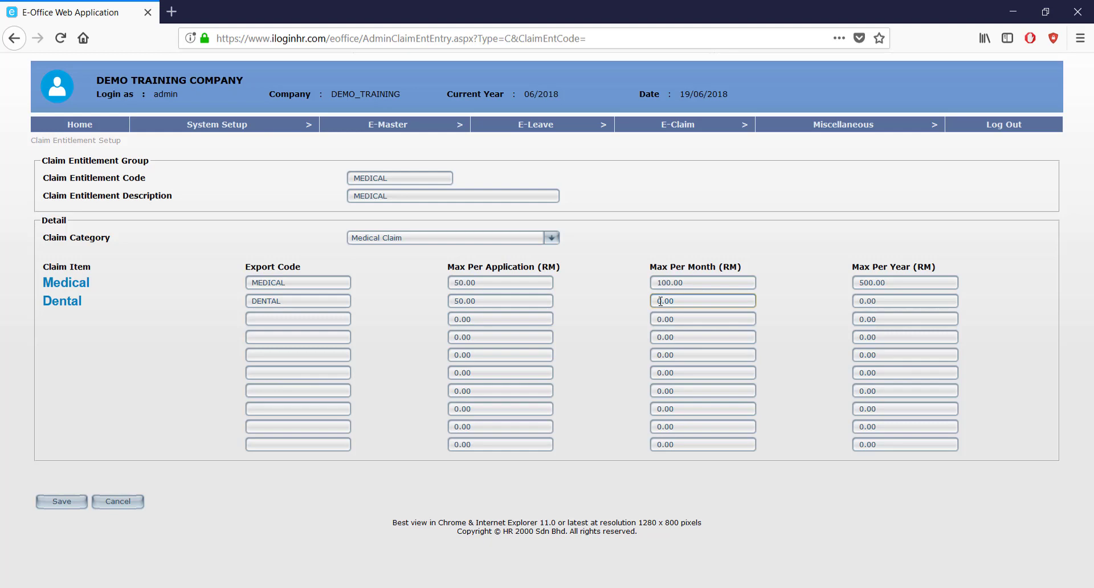
pyautogui.write('10')
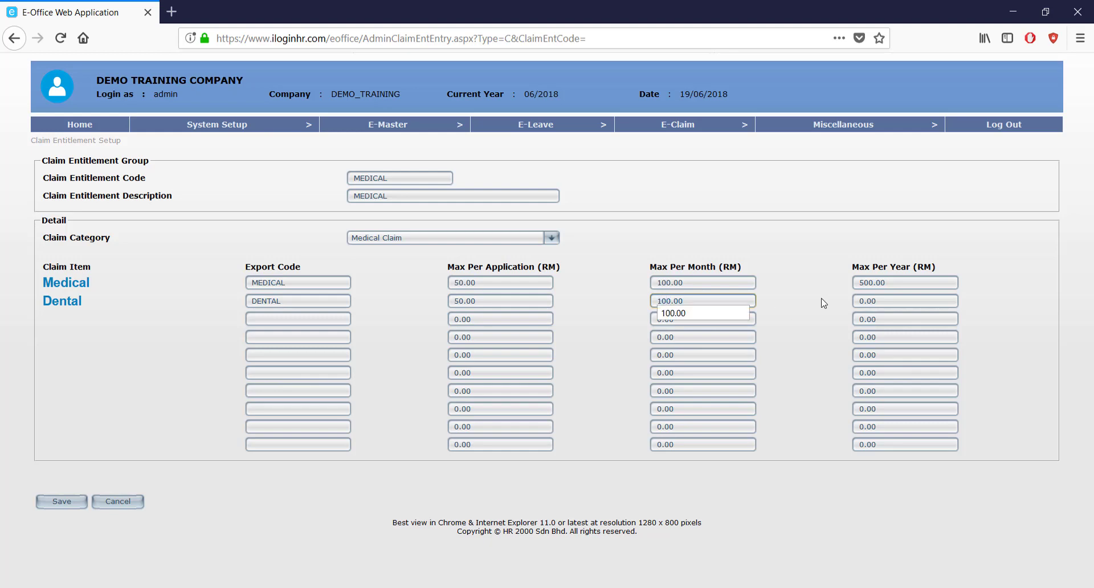
pyautogui.click(862, 300)
pyautogui.write('5')
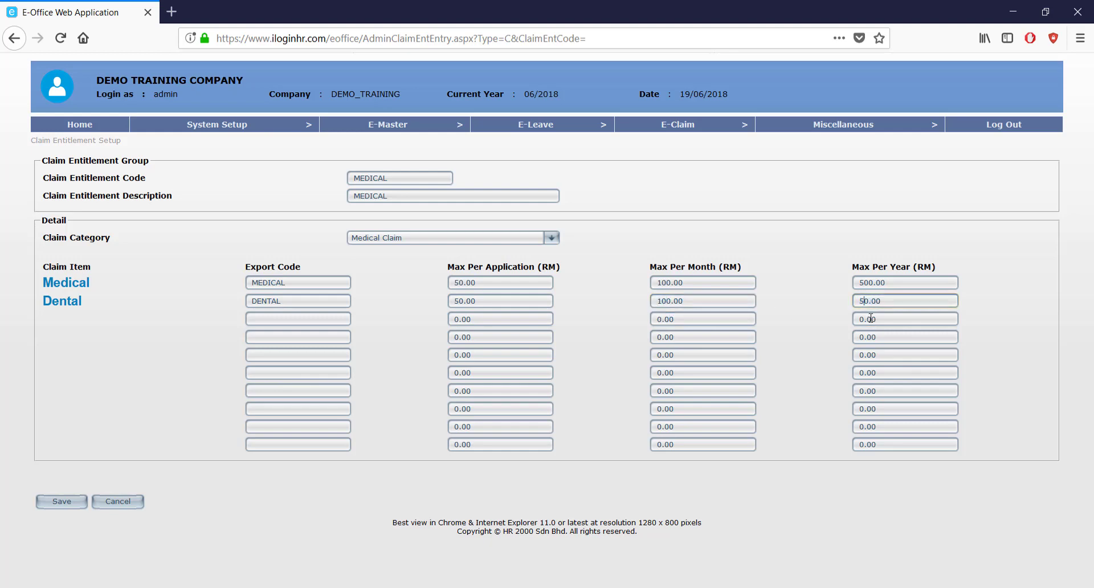
pyautogui.write('0')
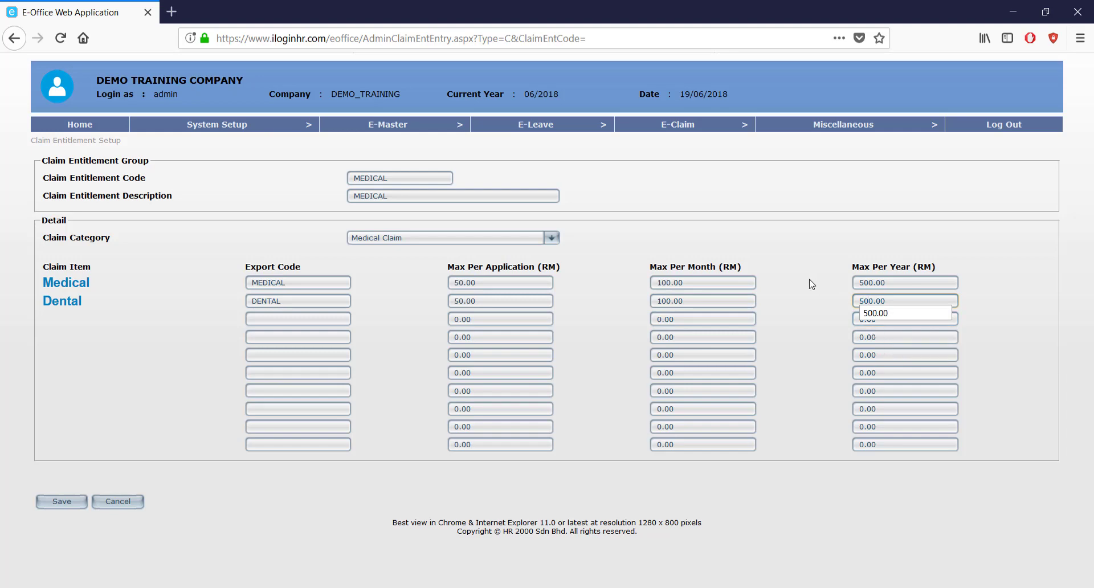
pyautogui.click(64, 503)
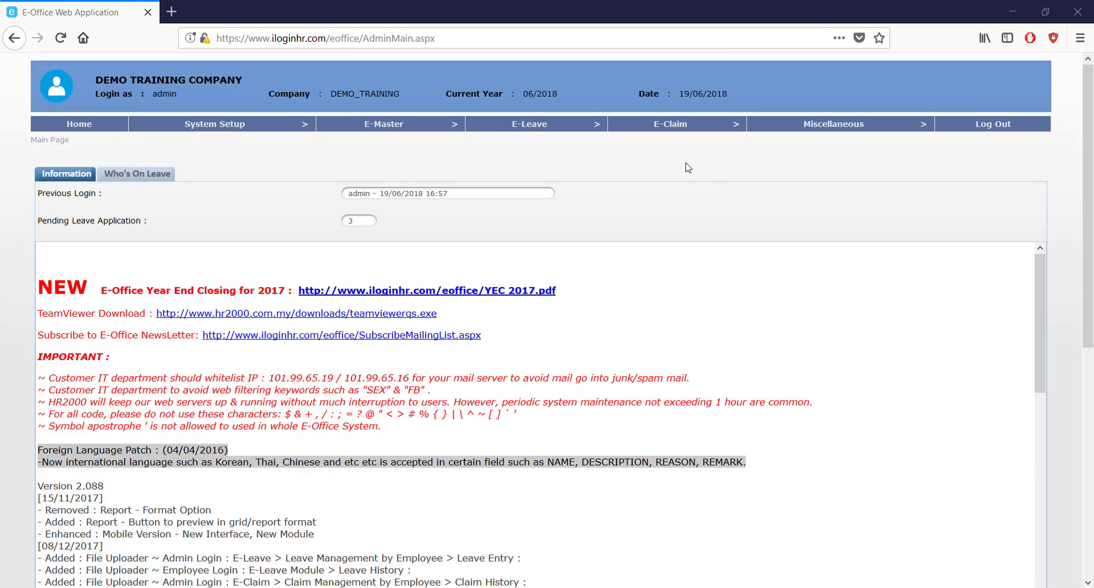
# In Due Date Setup, confirm the 2018 month-end due dates and save them.
pyautogui.moveTo(677, 126)
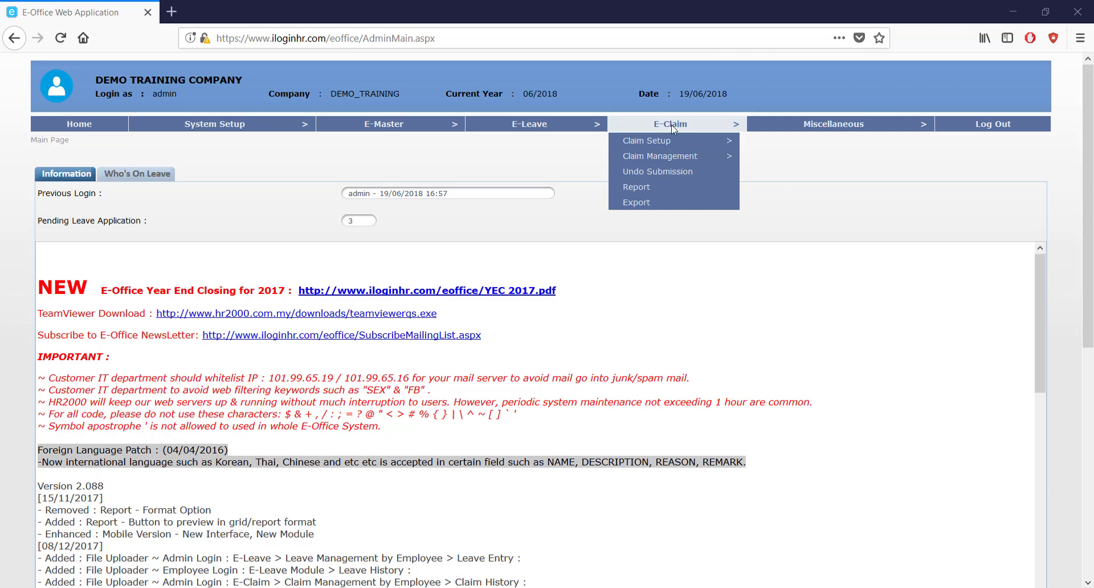
pyautogui.moveTo(655, 140)
pyautogui.click(803, 177)
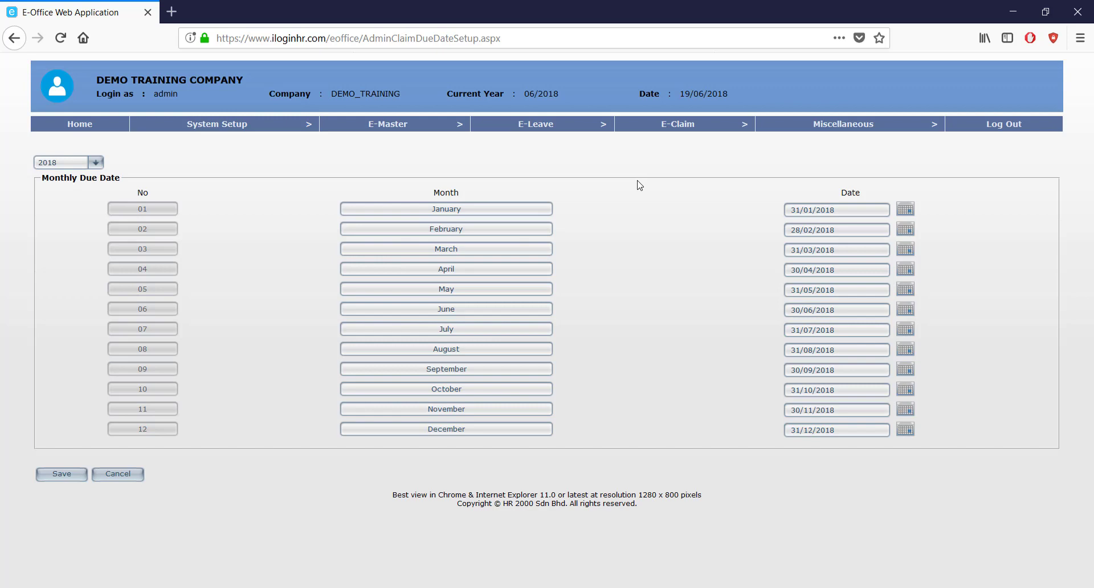
pyautogui.click(906, 216)
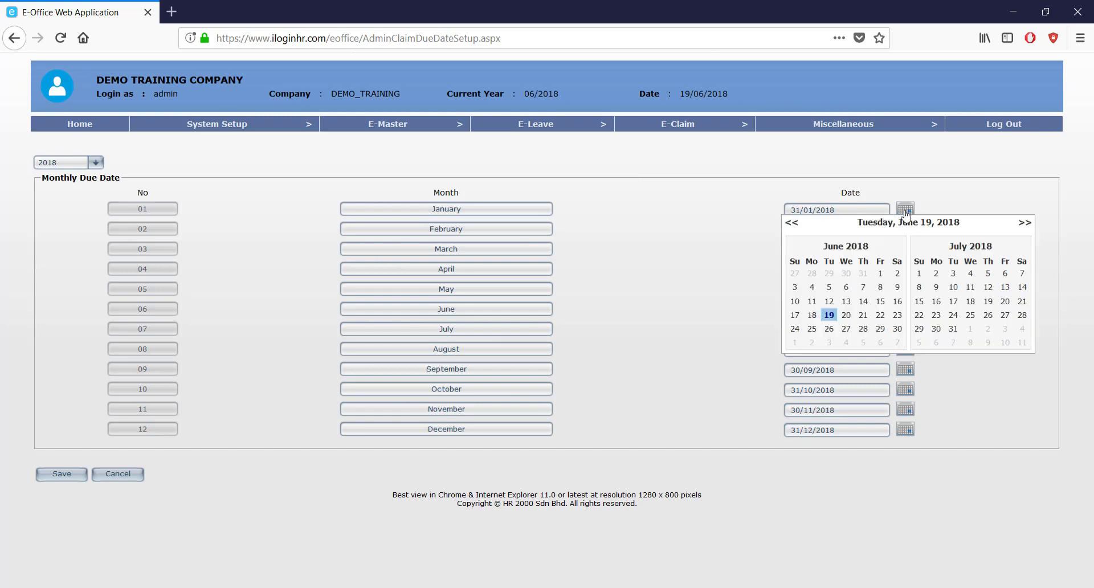
pyautogui.click(936, 212)
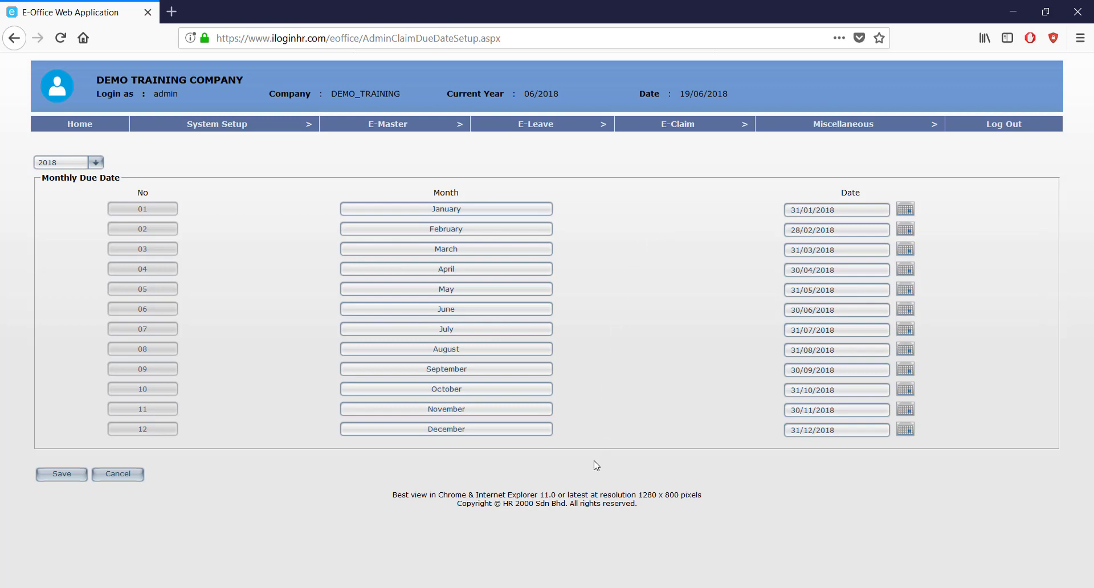
pyautogui.click(42, 475)
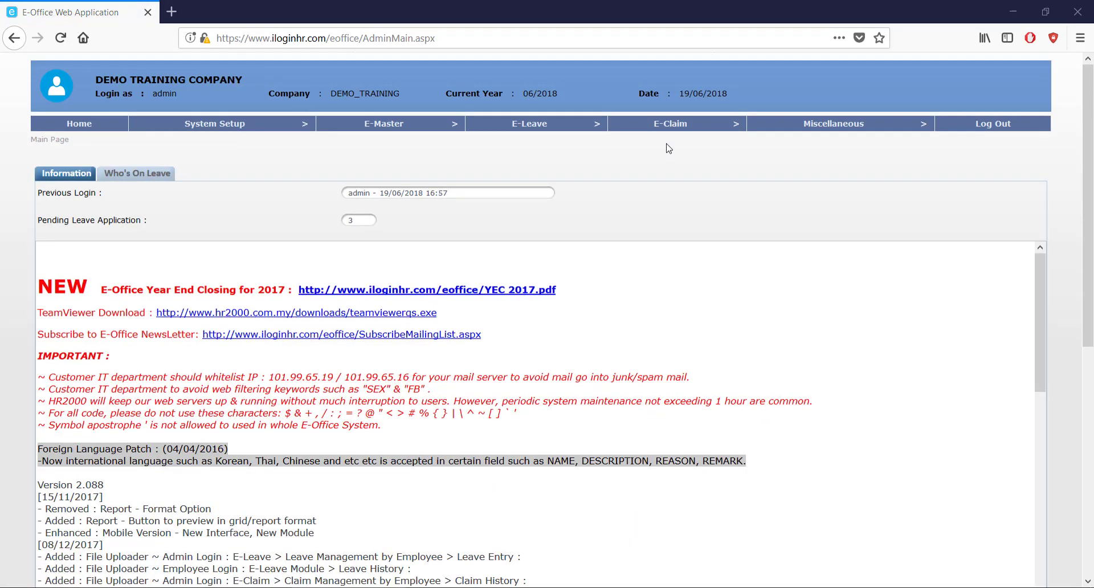
# Create a new claim approver group with code FI and description FINANCE.
pyautogui.moveTo(669, 129)
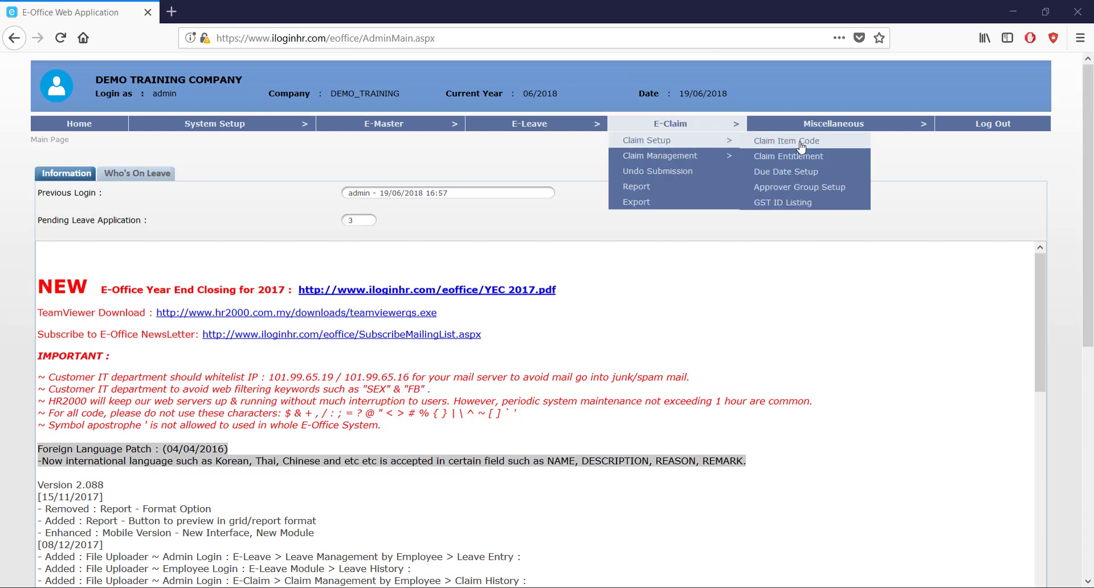
pyautogui.click(791, 188)
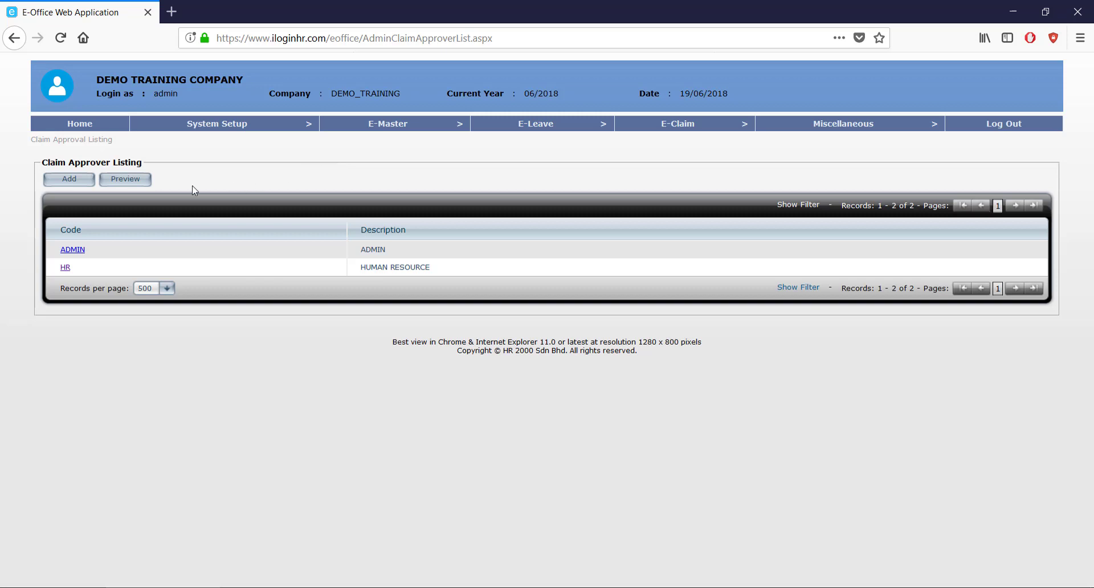
pyautogui.click(73, 180)
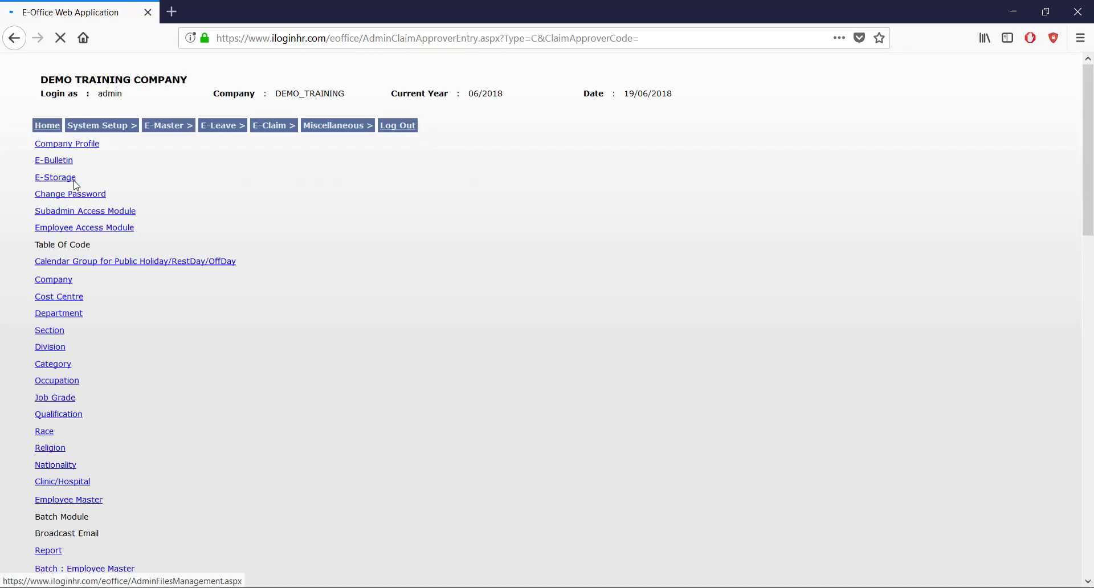
pyautogui.click(382, 176)
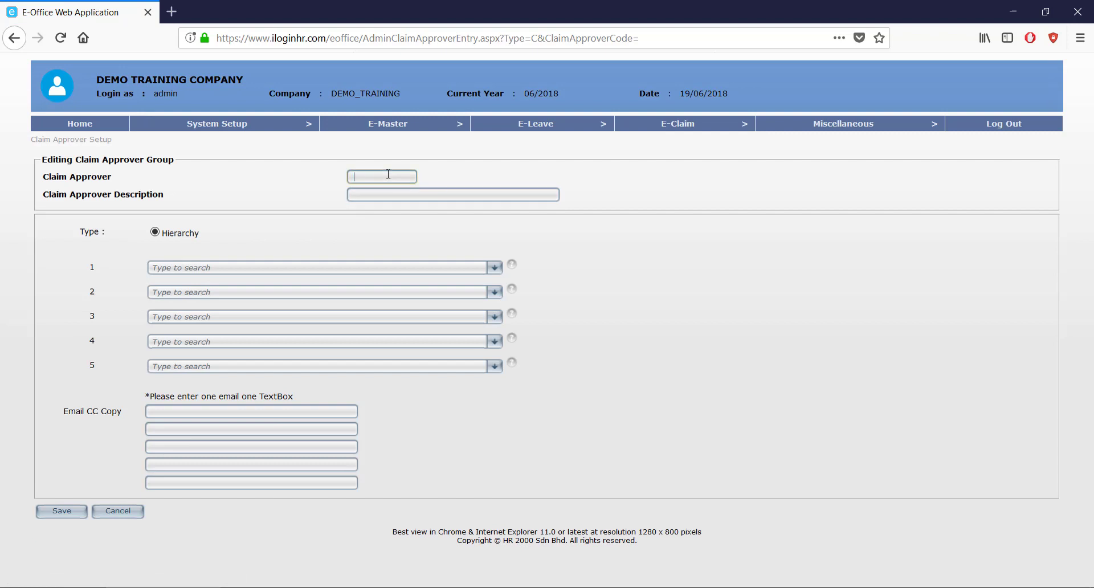
pyautogui.write('FINANCE')
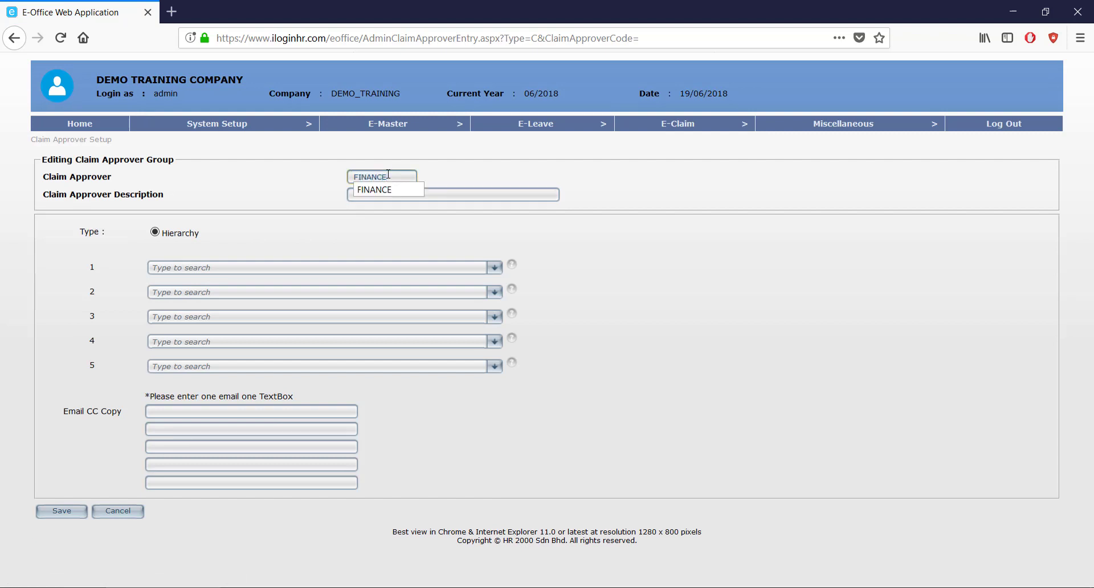
pyautogui.click(474, 197)
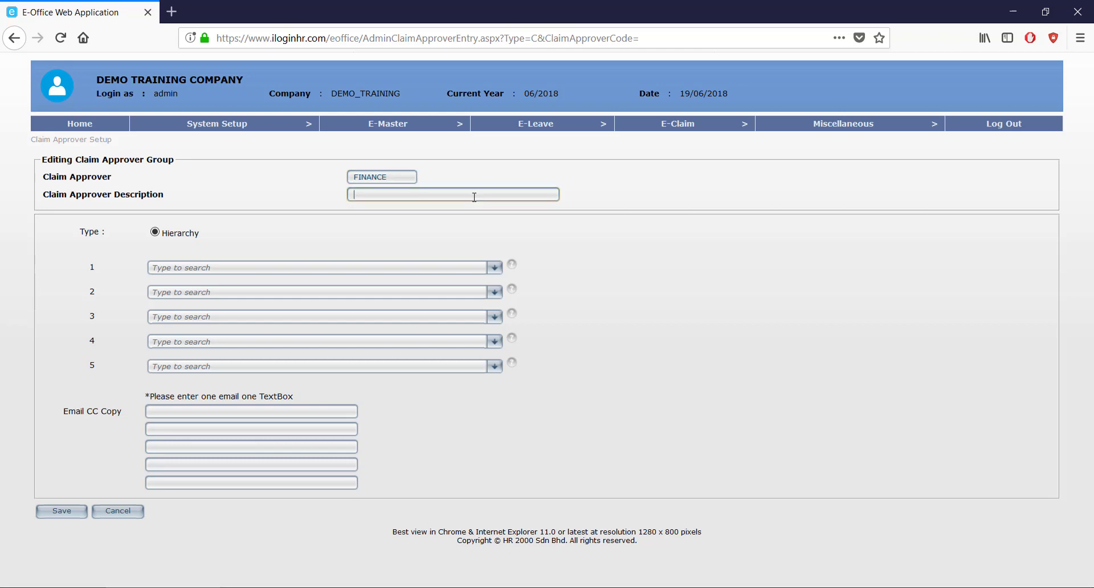
pyautogui.write('FINANCE')
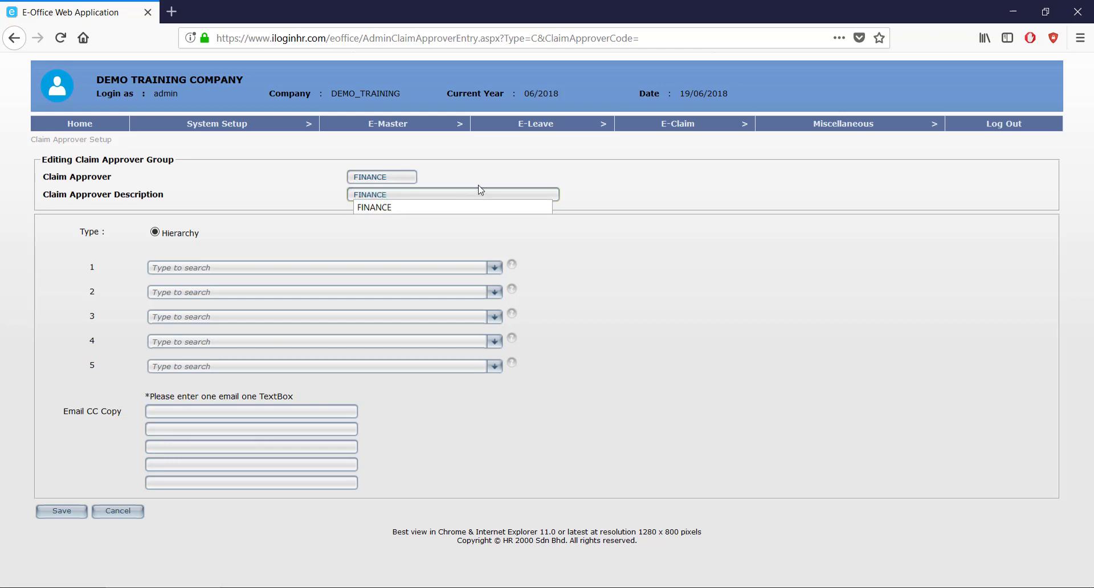
pyautogui.click(484, 174)
# Assign level 1 and level 2 hierarchy approvers, leave CC e-mails empty, and save.
pyautogui.click(305, 267)
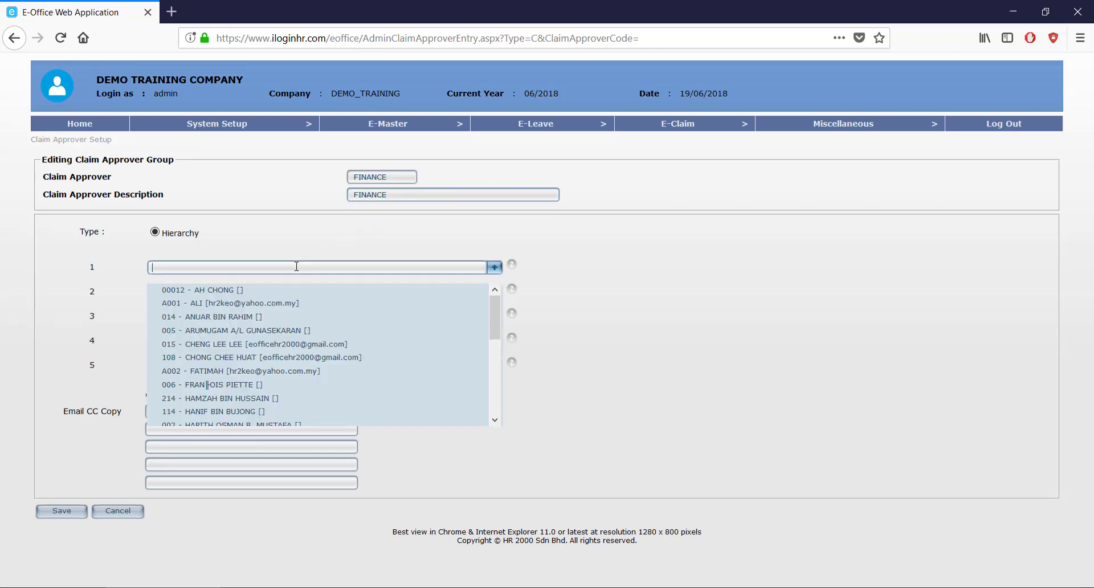
pyautogui.click(251, 316)
pyautogui.click(237, 297)
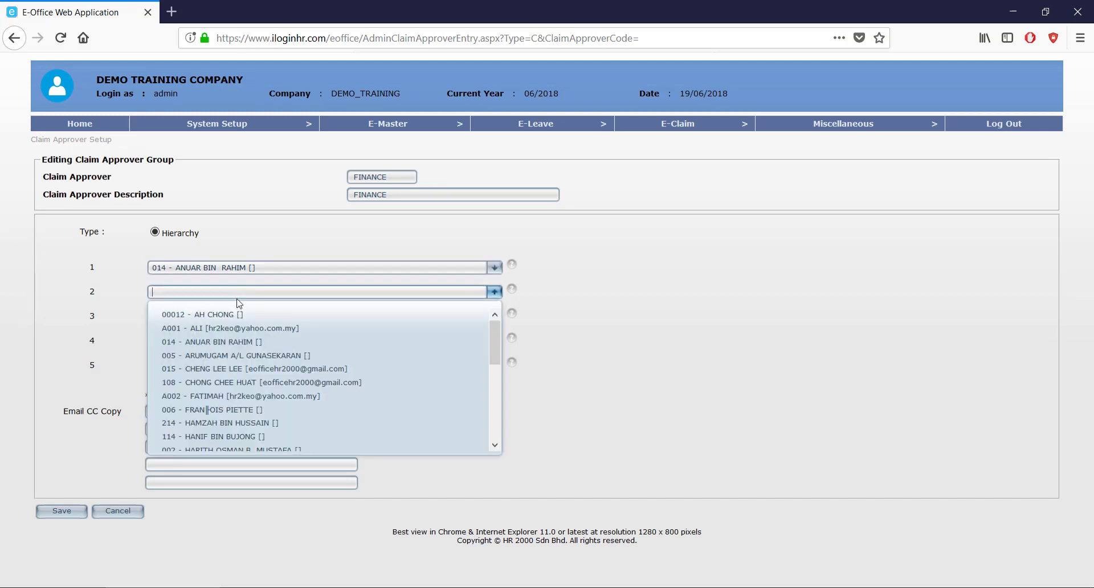
pyautogui.click(230, 355)
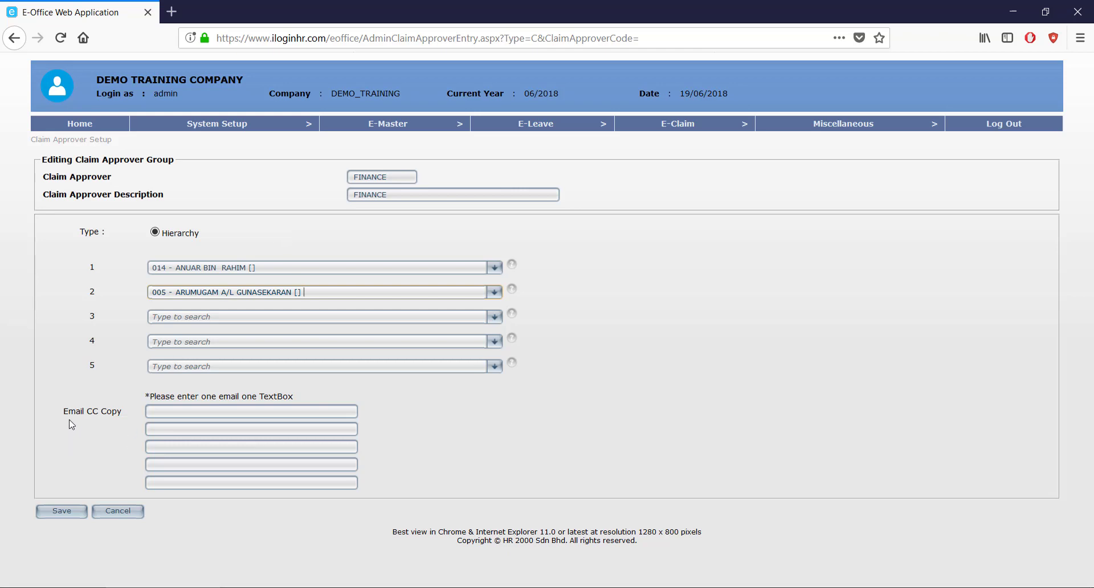
pyautogui.moveTo(64, 411); pyautogui.dragTo(134, 418)
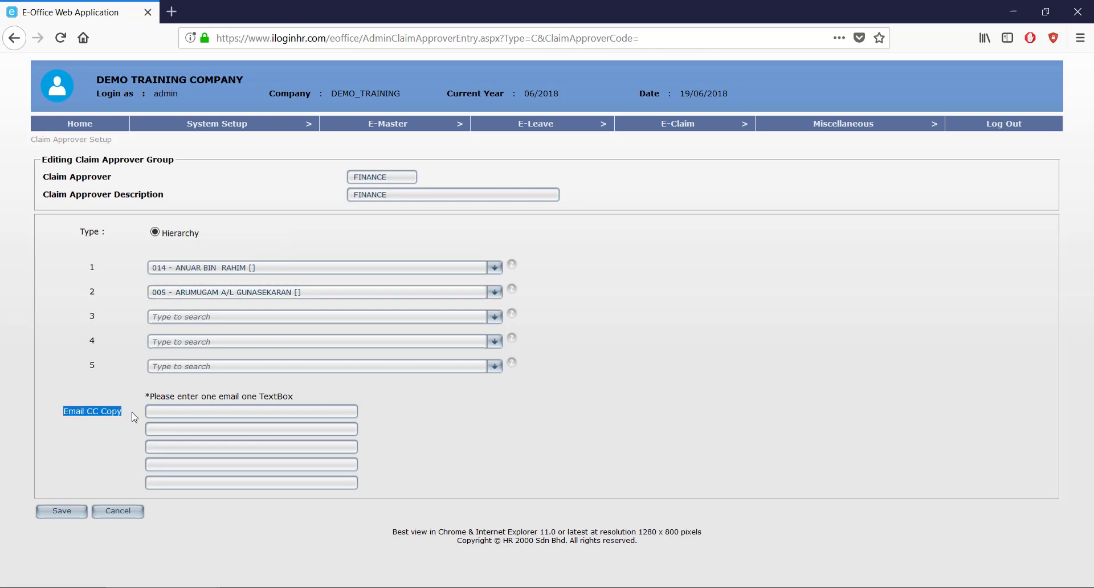
pyautogui.click(121, 438)
pyautogui.click(174, 411)
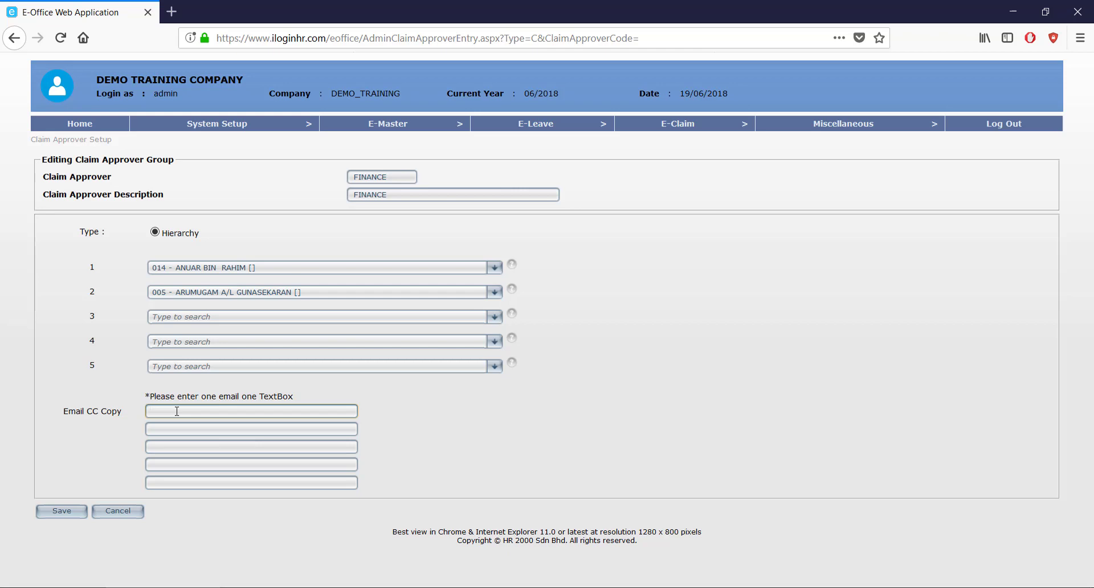
pyautogui.click(58, 509)
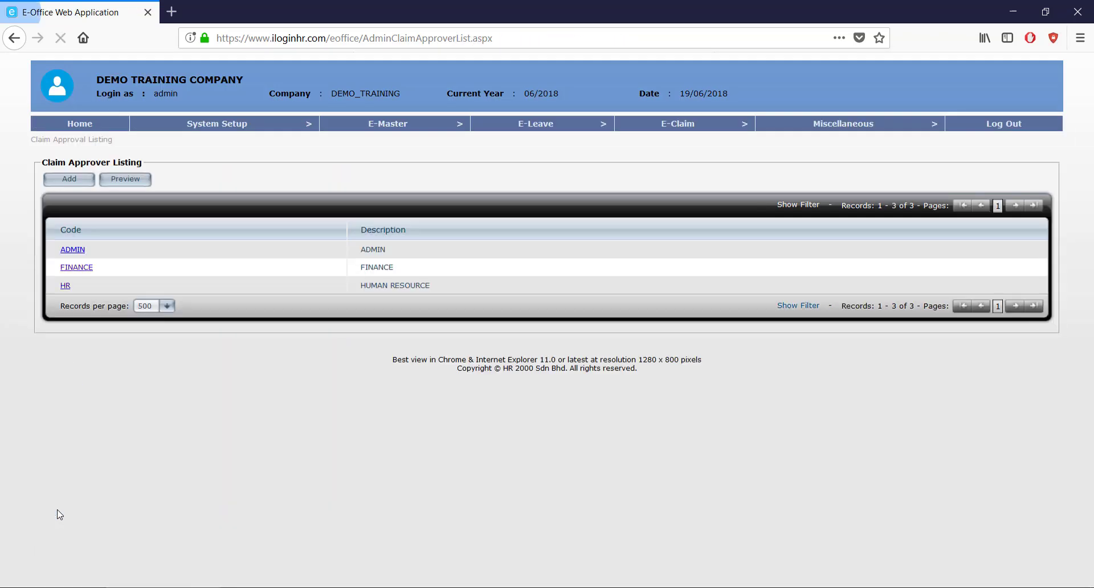
# Open the last listed employee in Employee Master for biodata editing.
pyautogui.click(347, 581)
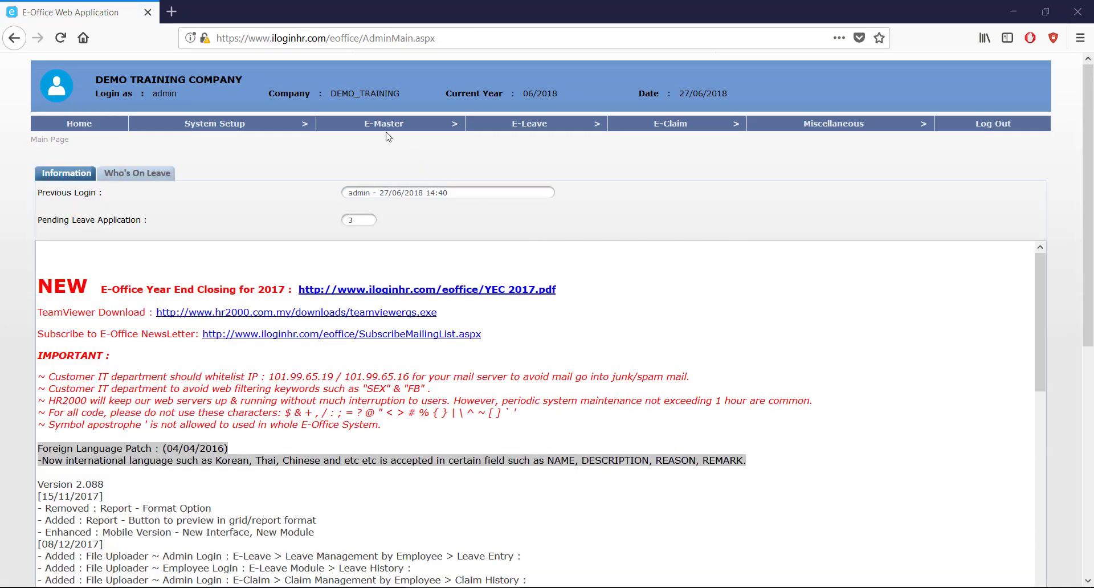
pyautogui.moveTo(388, 126)
pyautogui.click(376, 143)
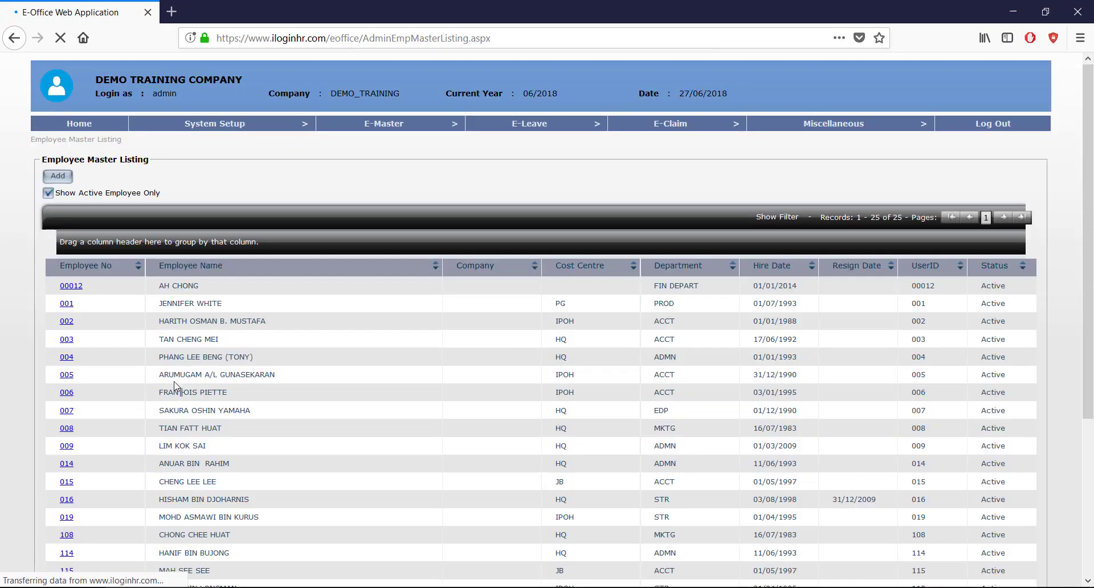
pyautogui.scroll(-3, 176, 386)
pyautogui.scroll(-2, 175, 386)
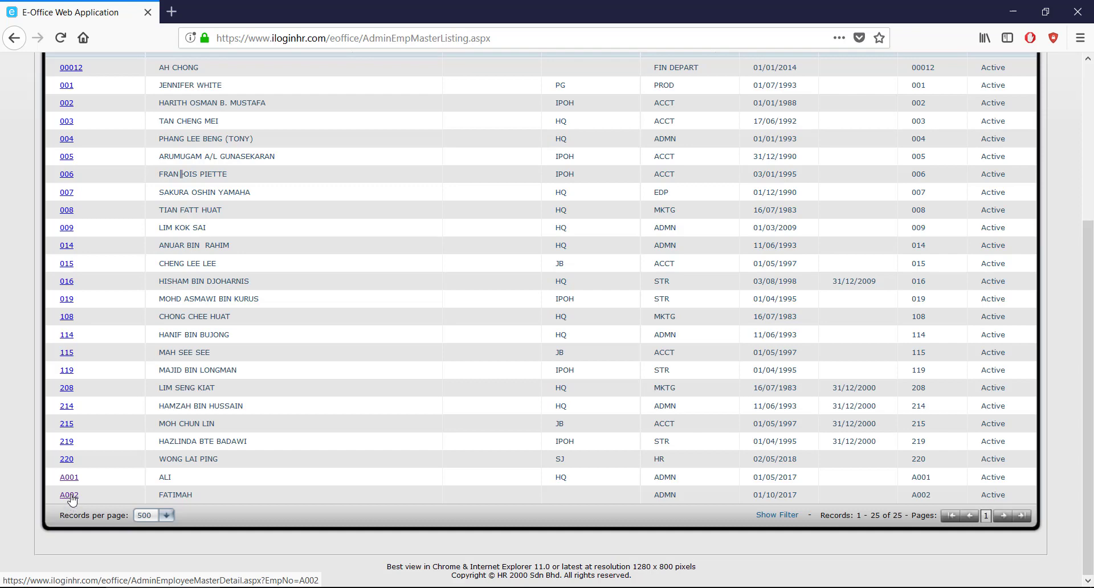
pyautogui.click(69, 495)
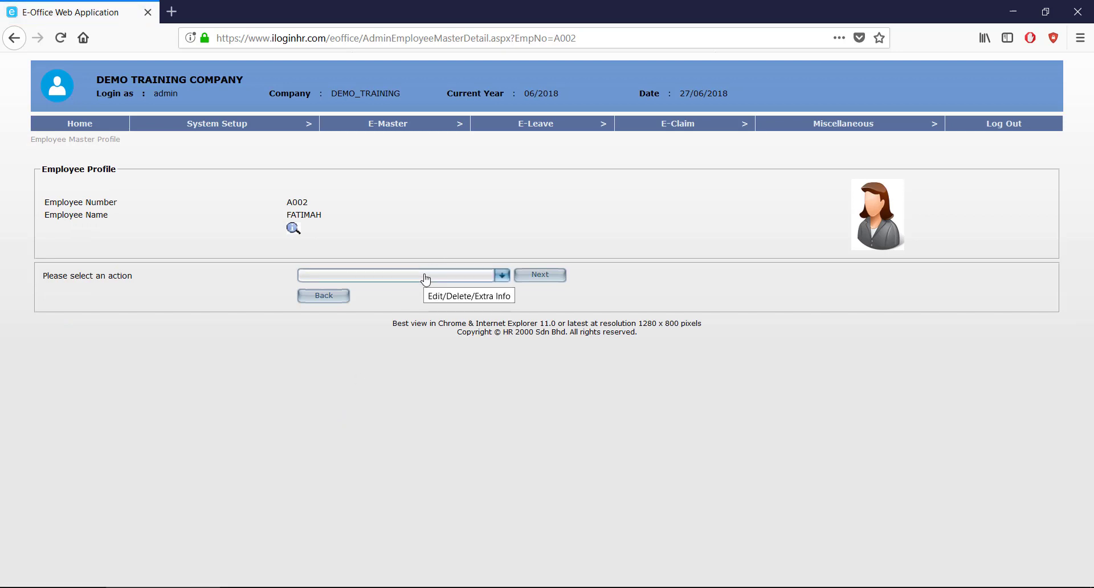
pyautogui.click(425, 279)
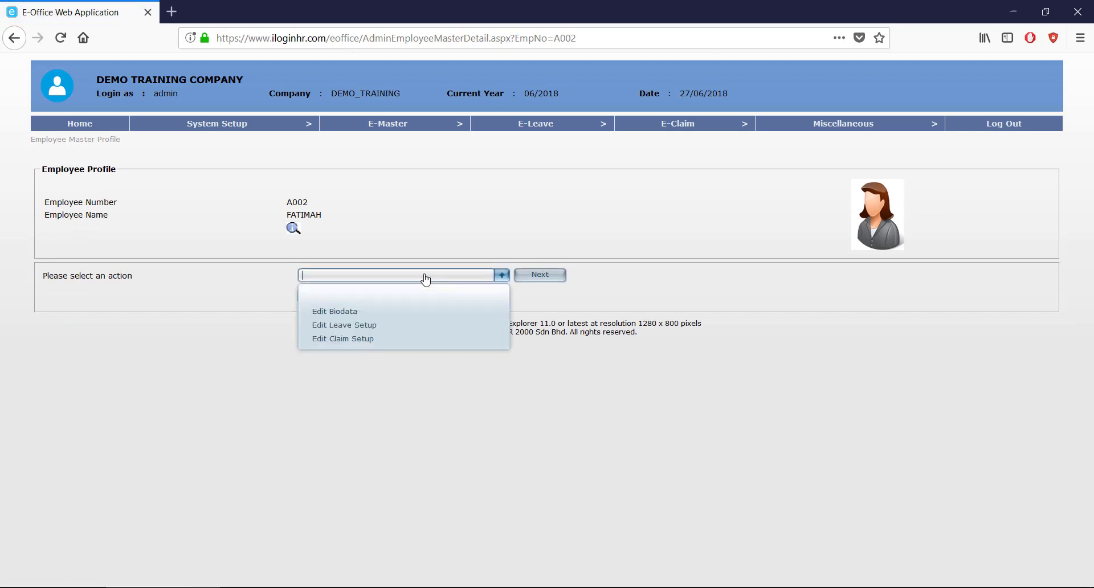
pyautogui.click(349, 312)
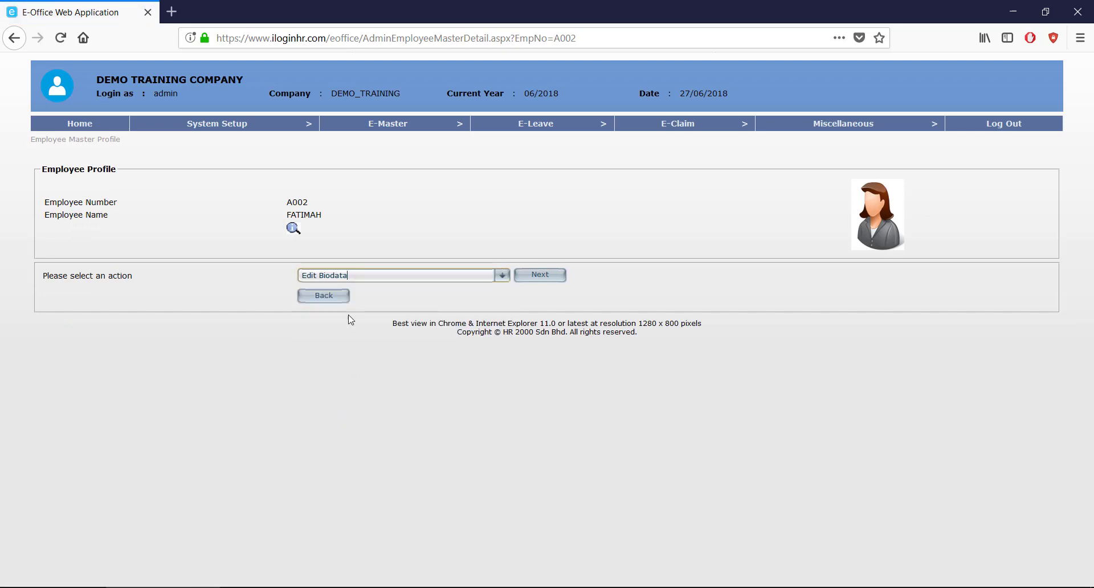
pyautogui.click(541, 273)
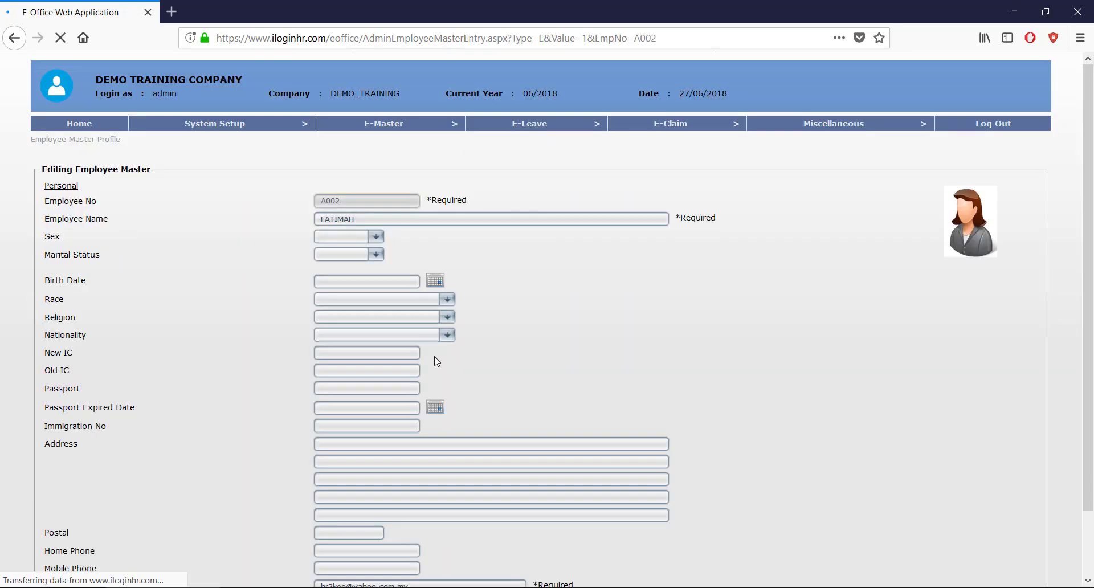
# Set the employee's Claim Approver to HR - HUMAN RESOURCE and save the biodata.
pyautogui.scroll(-7, 433, 362)
pyautogui.scroll(2, 429, 364)
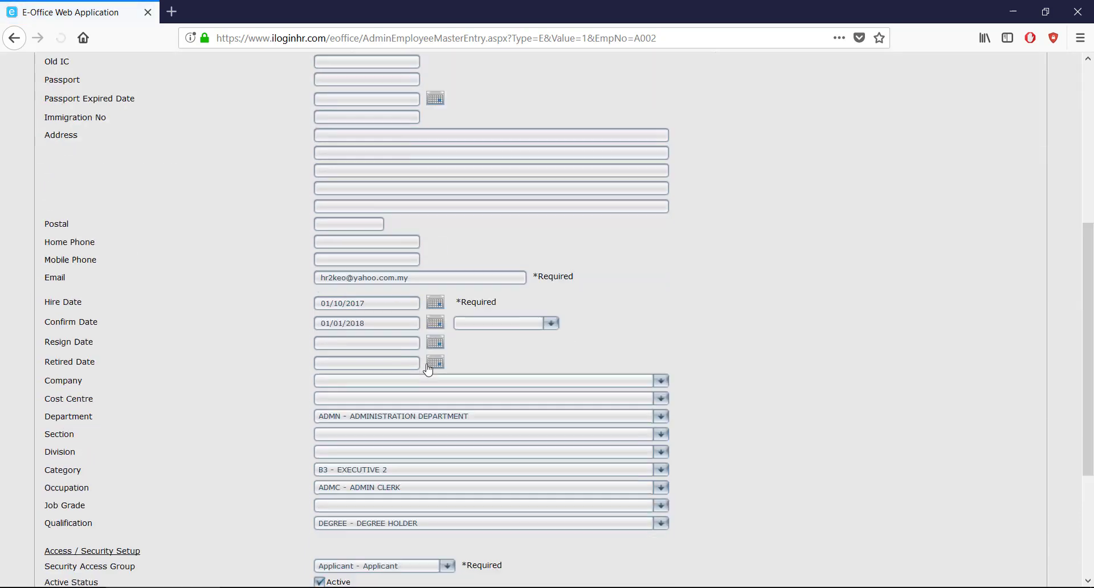
pyautogui.scroll(-3, 428, 369)
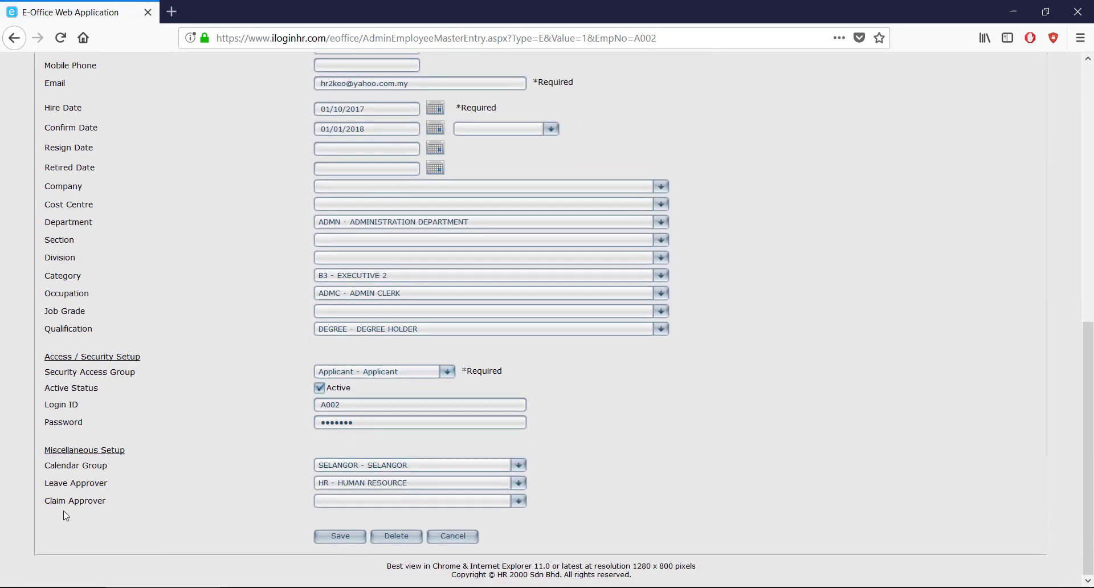
pyautogui.click(341, 501)
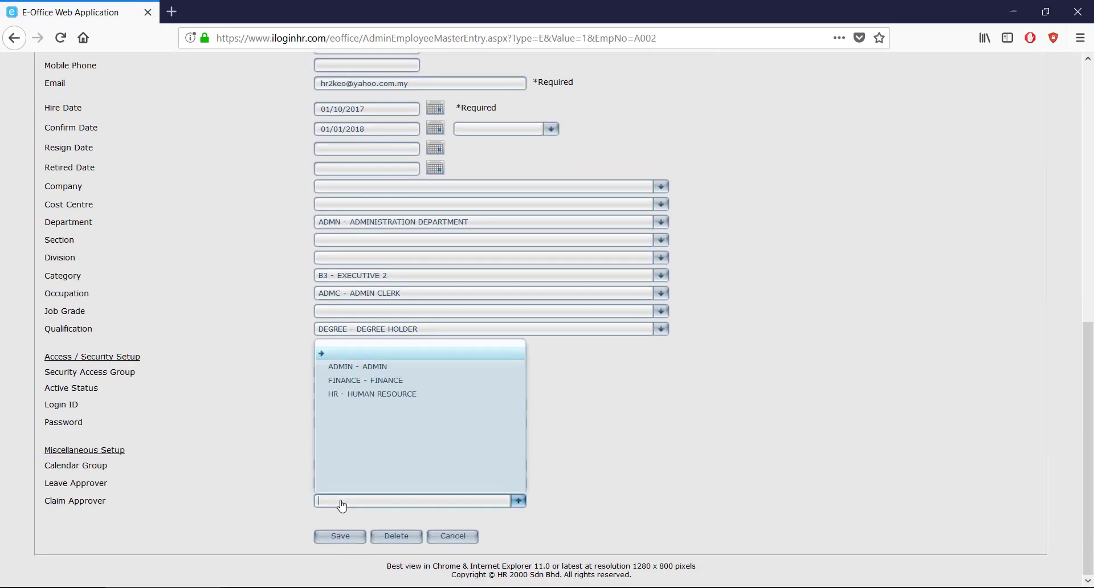
pyautogui.click(356, 399)
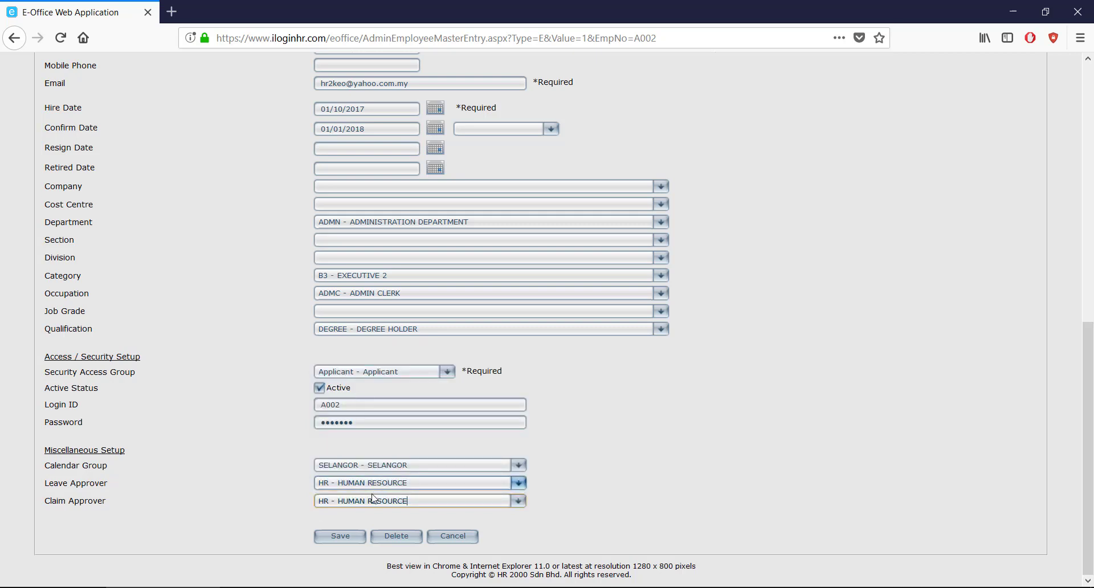
pyautogui.click(343, 536)
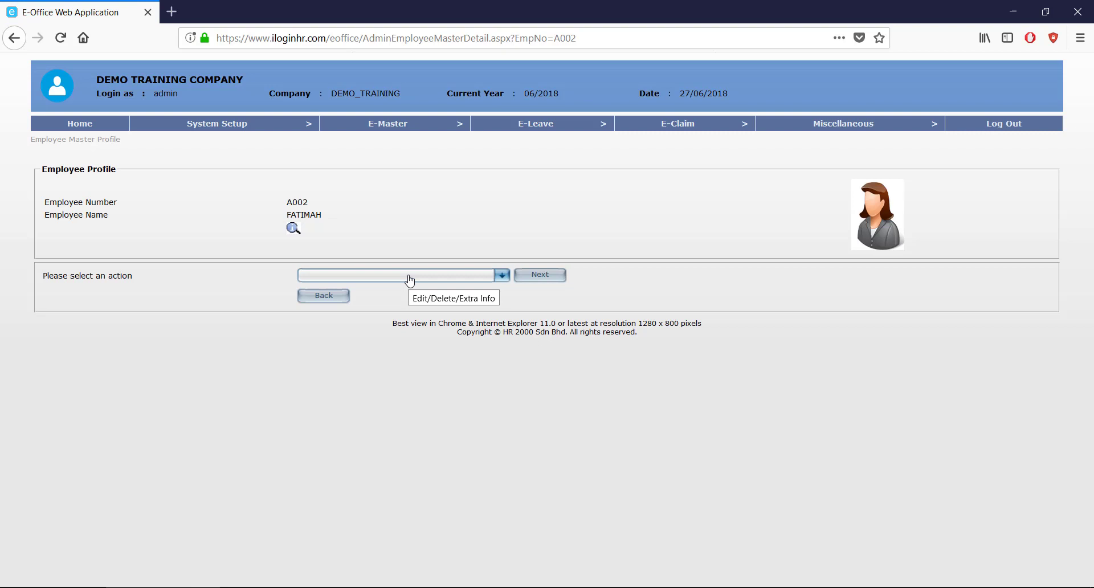
# In the employee's claim setup, set level 1 to Travelling Claim and level 2 to Medical Claim.
pyautogui.click(409, 280)
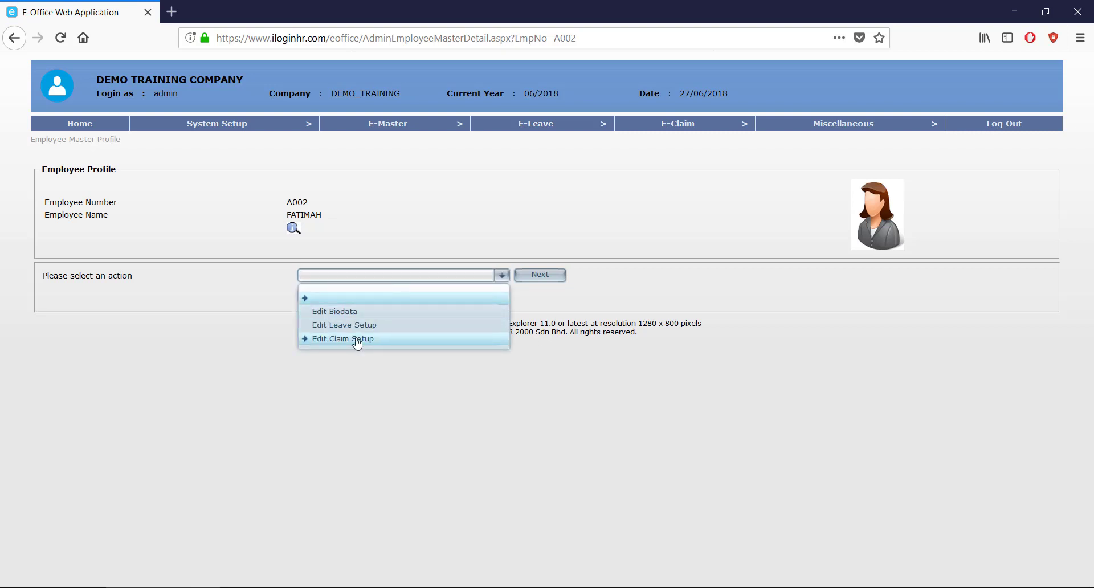
pyautogui.click(357, 338)
pyautogui.click(538, 276)
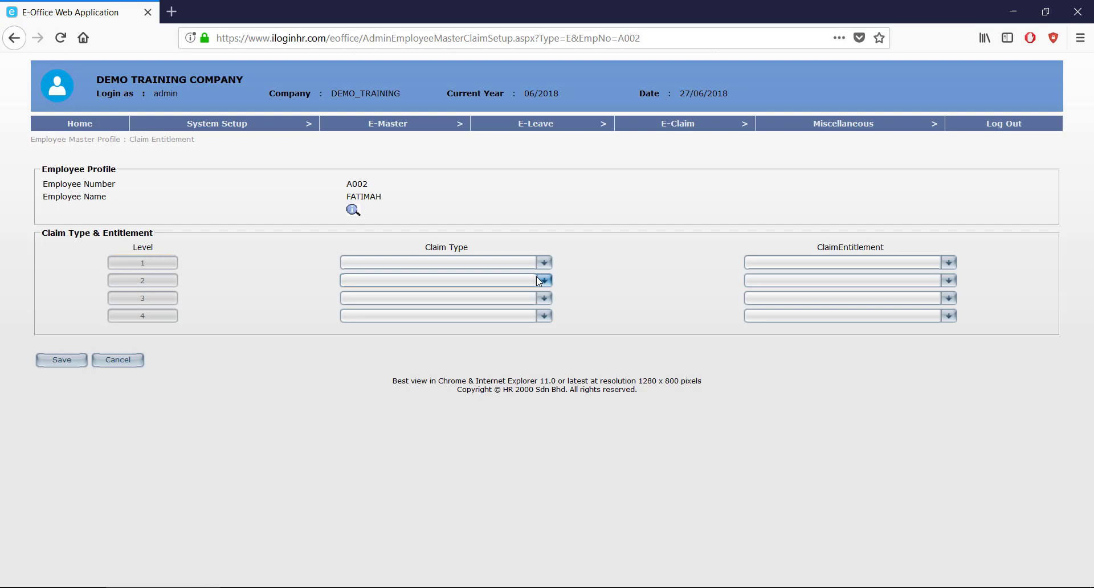
pyautogui.click(496, 264)
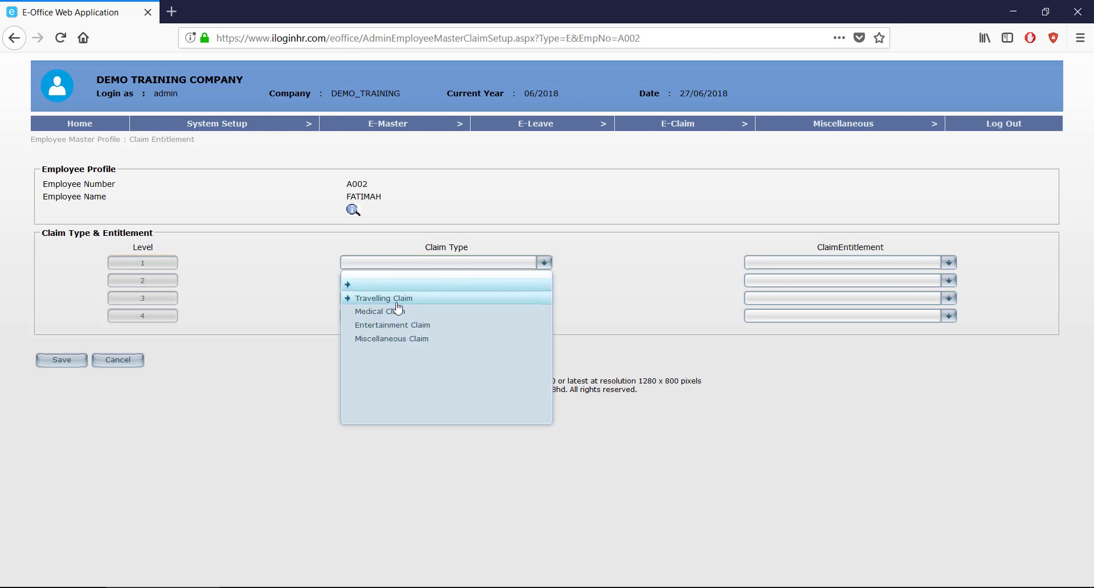
pyautogui.click(399, 302)
pyautogui.click(458, 283)
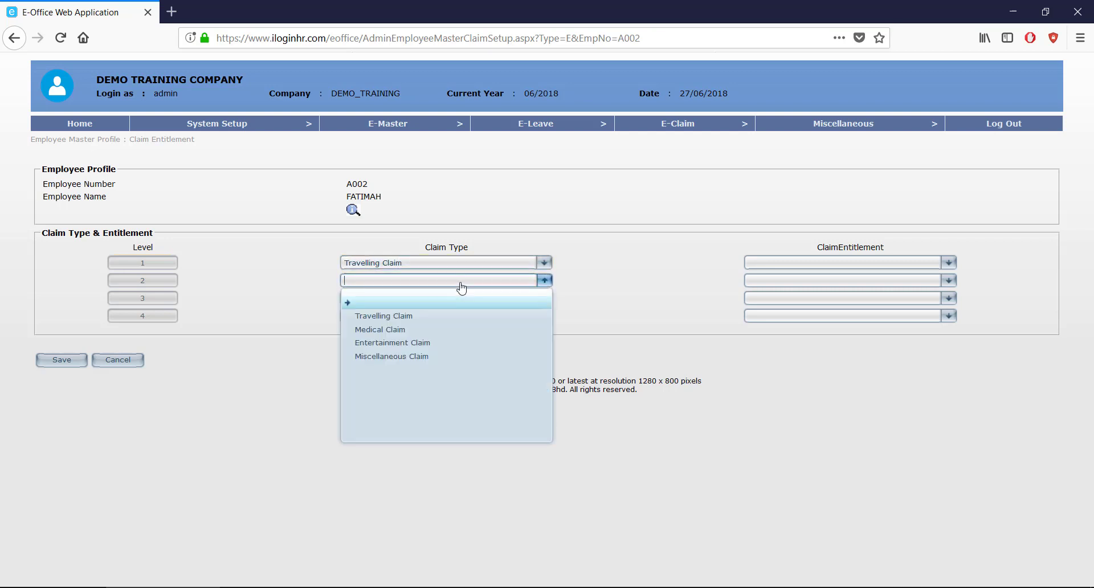
pyautogui.click(401, 328)
# Give level 1 the Travelling entitlement and level 2 MEDICAL, and save.
pyautogui.click(750, 264)
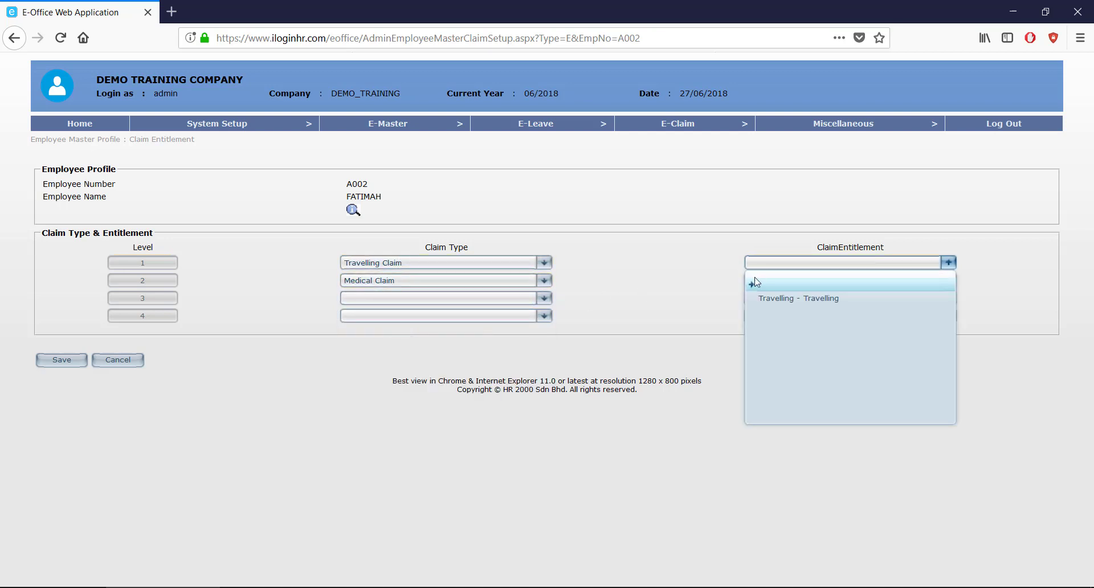
pyautogui.click(763, 301)
pyautogui.click(770, 282)
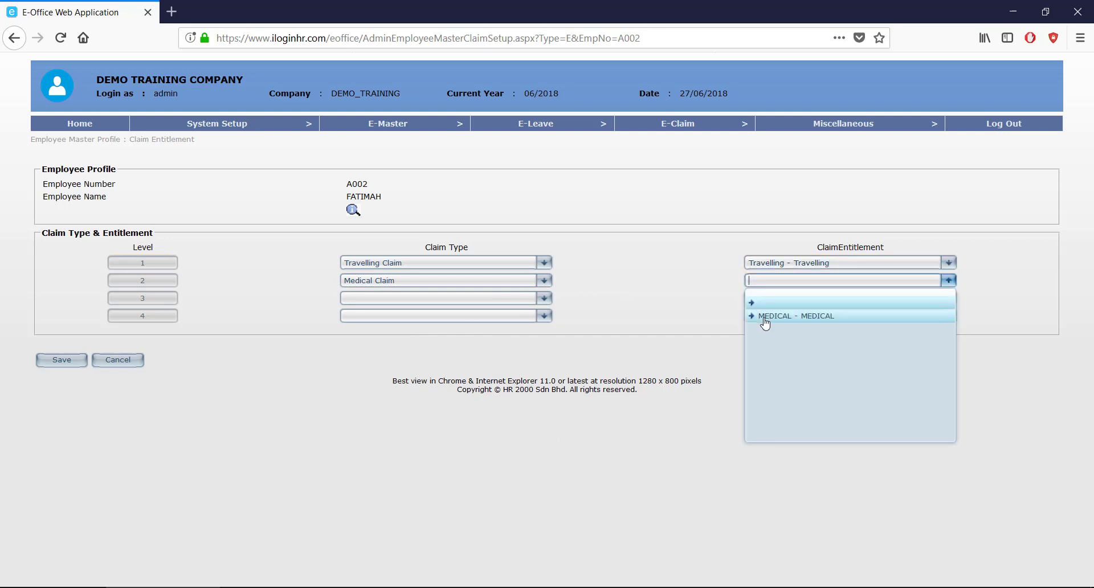
pyautogui.click(764, 318)
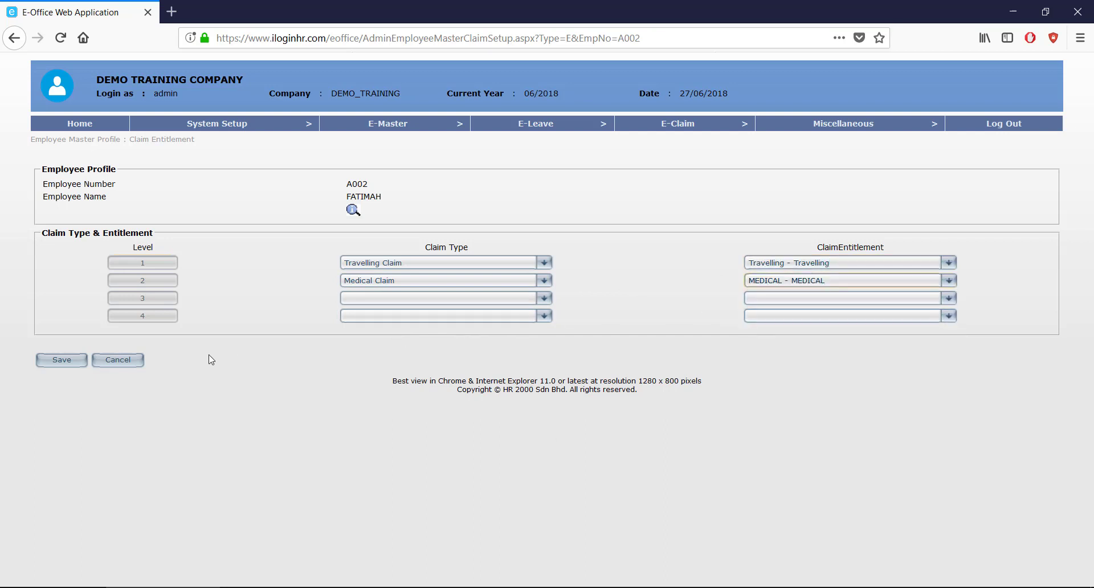
pyautogui.click(59, 361)
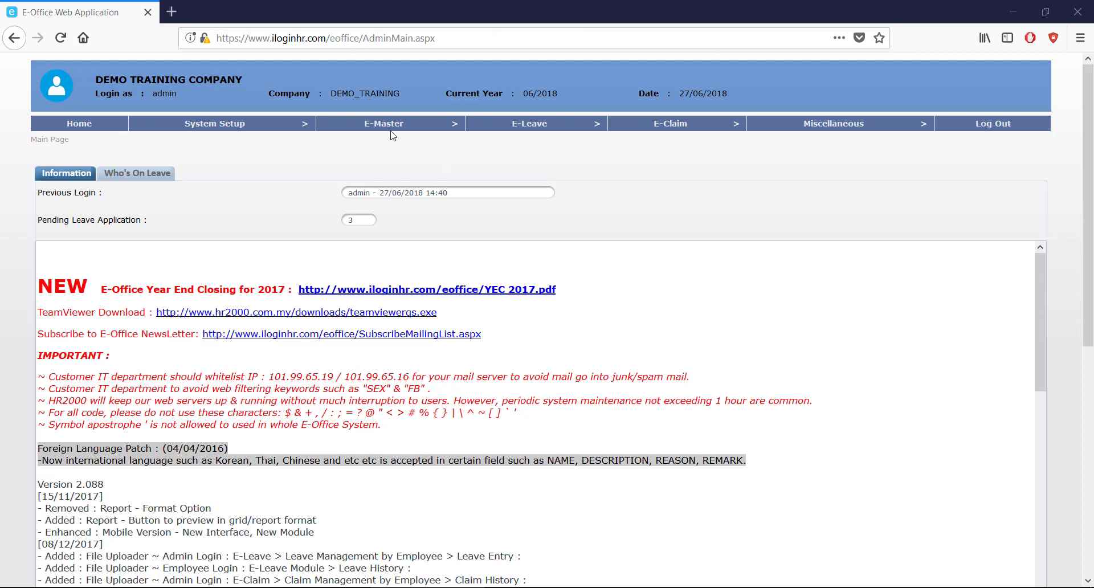
# In batch claim setup, set level 1 Travelling Claim/Travelling and level 2 Medical Claim/MEDICAL.
pyautogui.moveTo(393, 128)
pyautogui.moveTo(375, 158)
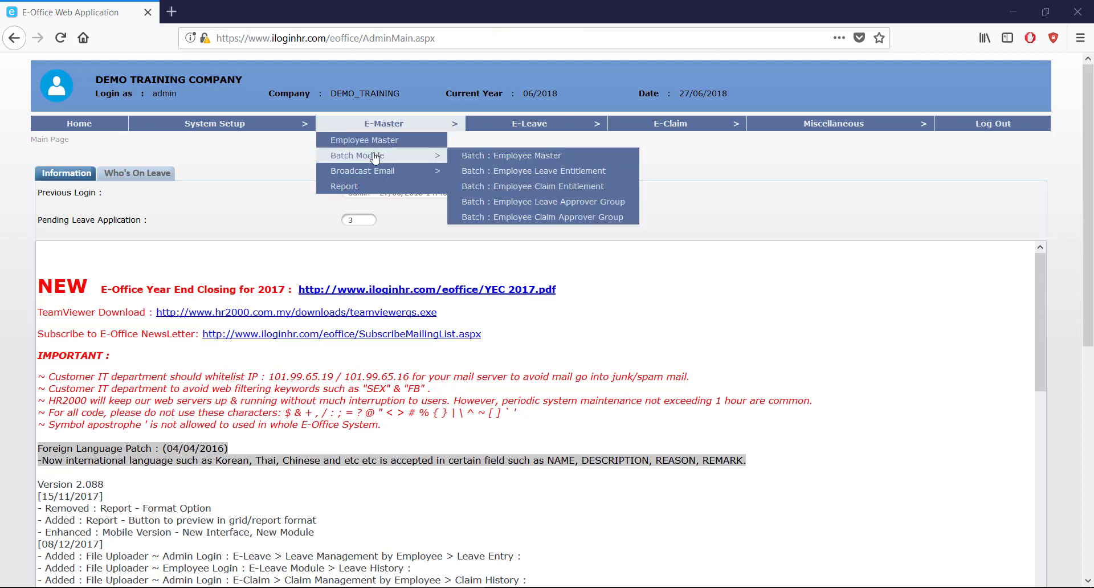
pyautogui.click(507, 186)
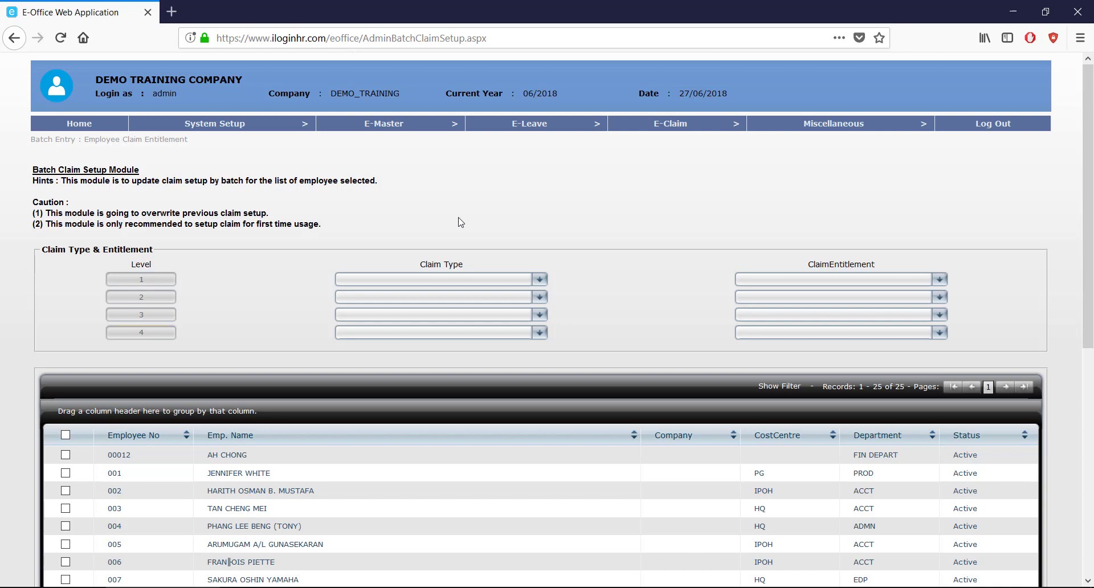
pyautogui.scroll(-2, 464, 220)
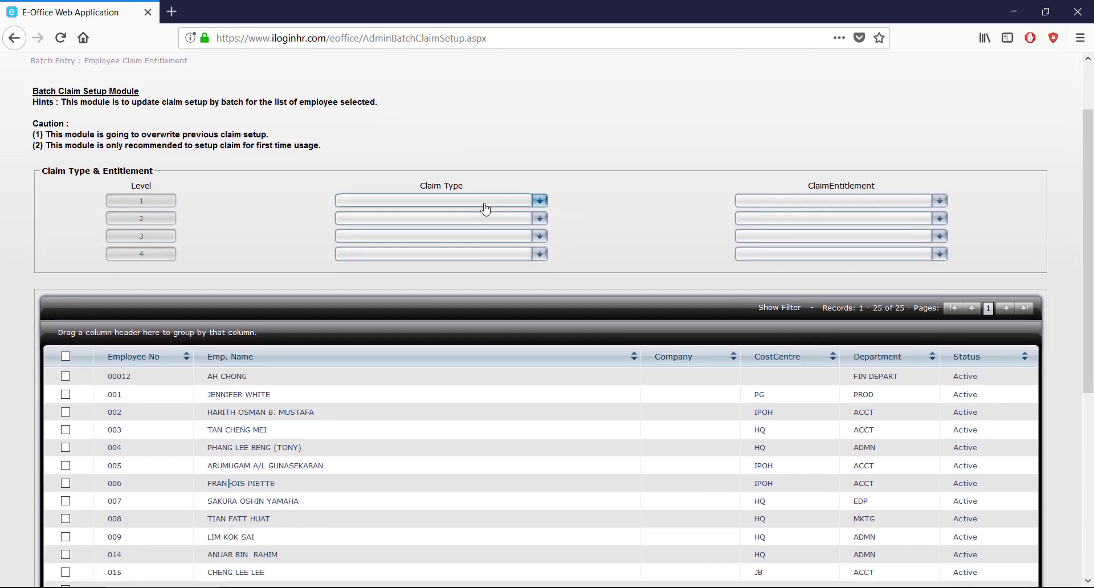
pyautogui.click(486, 206)
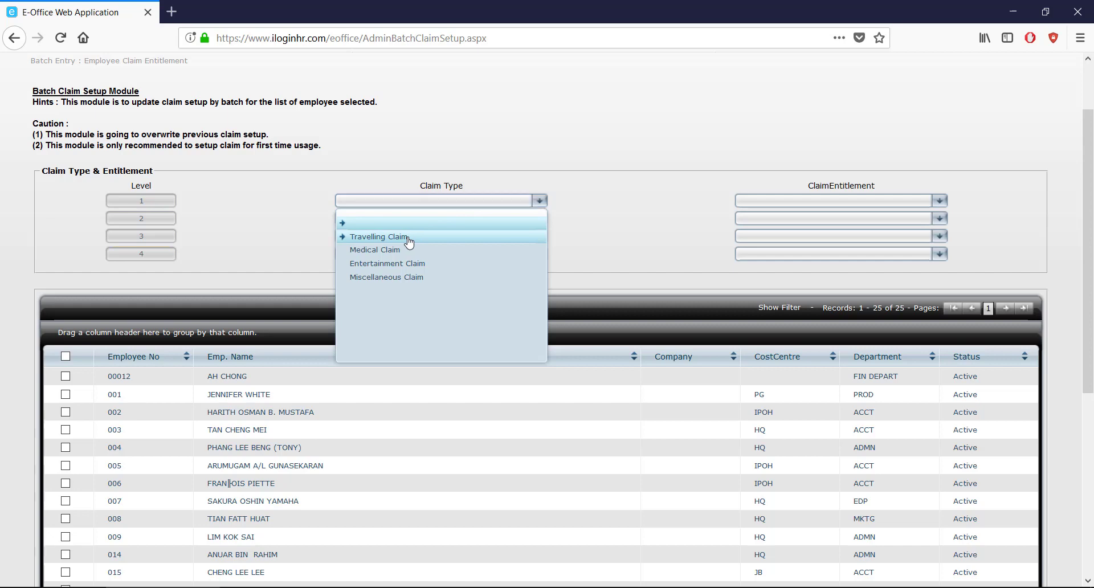
pyautogui.click(408, 237)
pyautogui.click(421, 218)
pyautogui.click(387, 266)
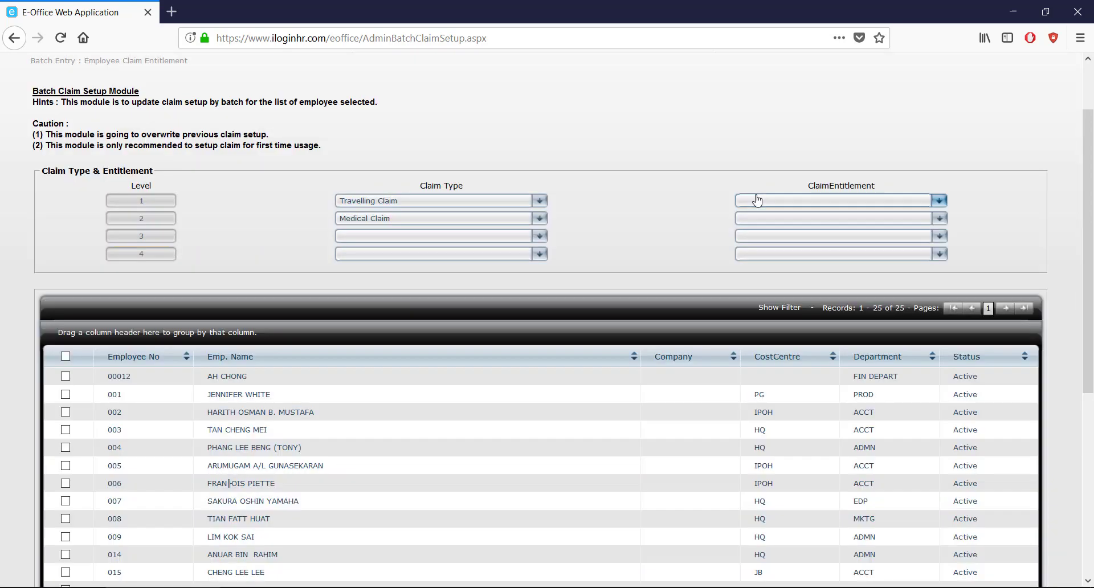
pyautogui.click(757, 201)
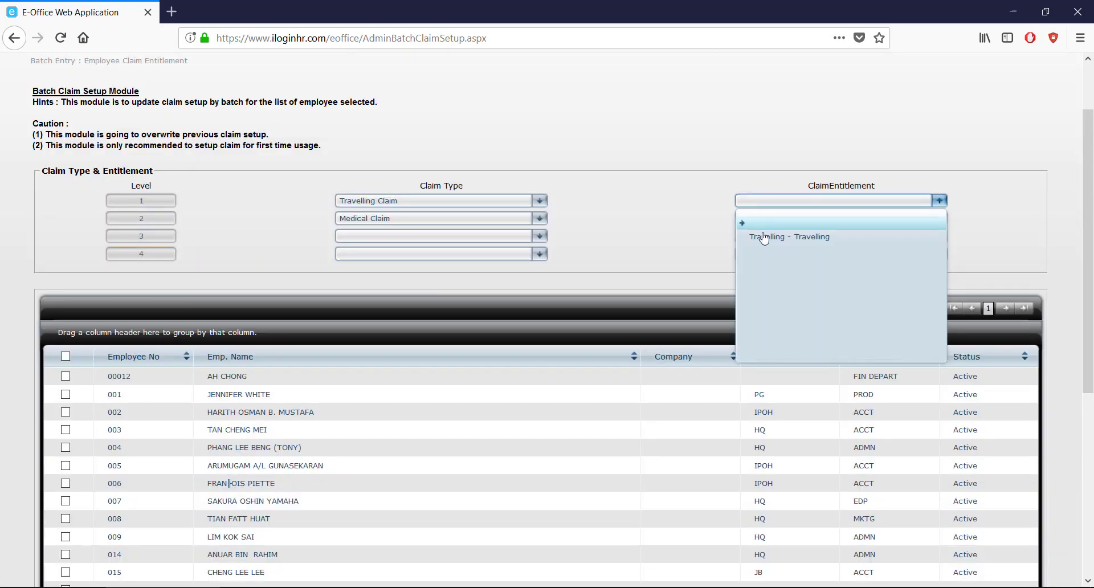
pyautogui.click(762, 236)
pyautogui.click(763, 219)
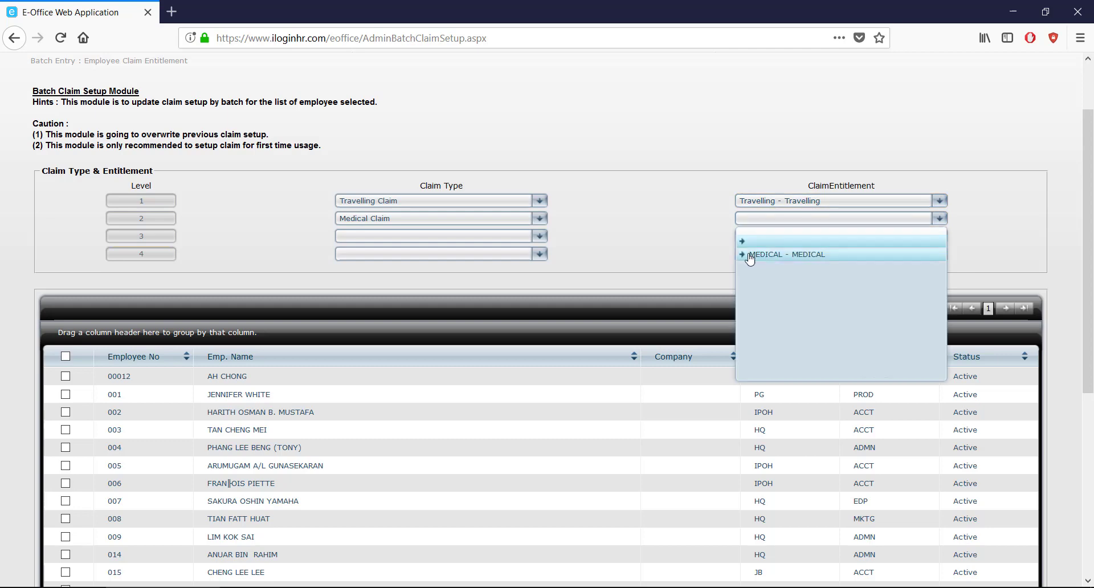
pyautogui.click(763, 253)
# Tick the last three employees, save the batch, and confirm running it.
pyautogui.scroll(-5, 564, 256)
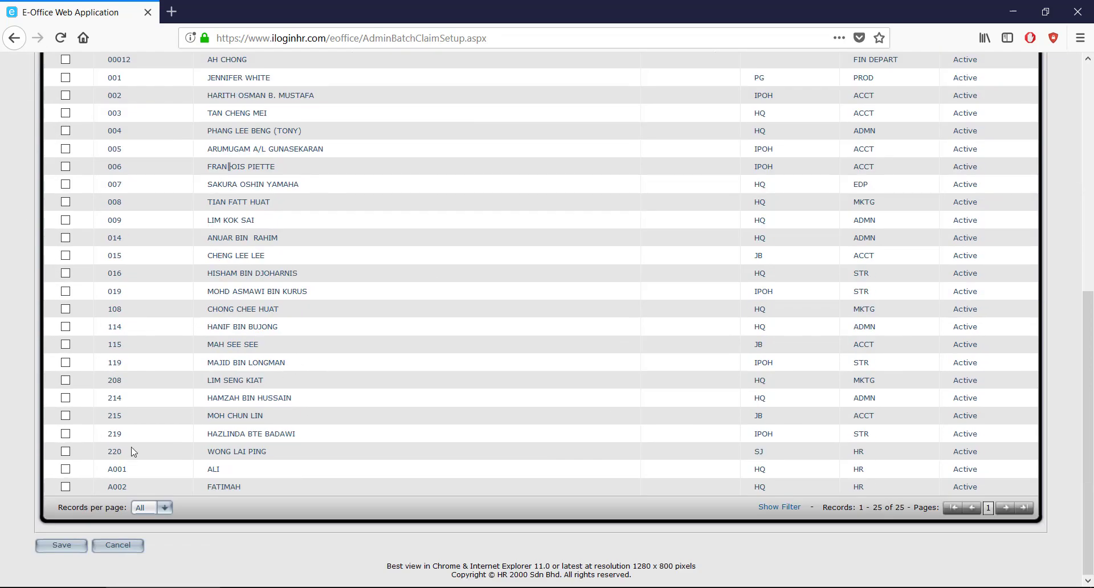
pyautogui.click(65, 451)
pyautogui.click(65, 469)
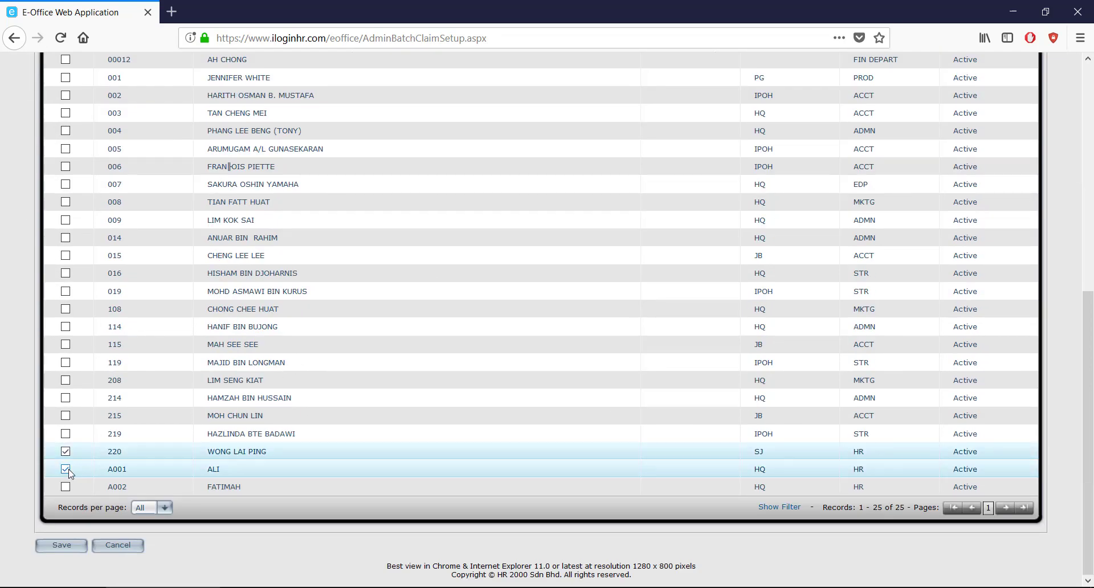
pyautogui.click(65, 486)
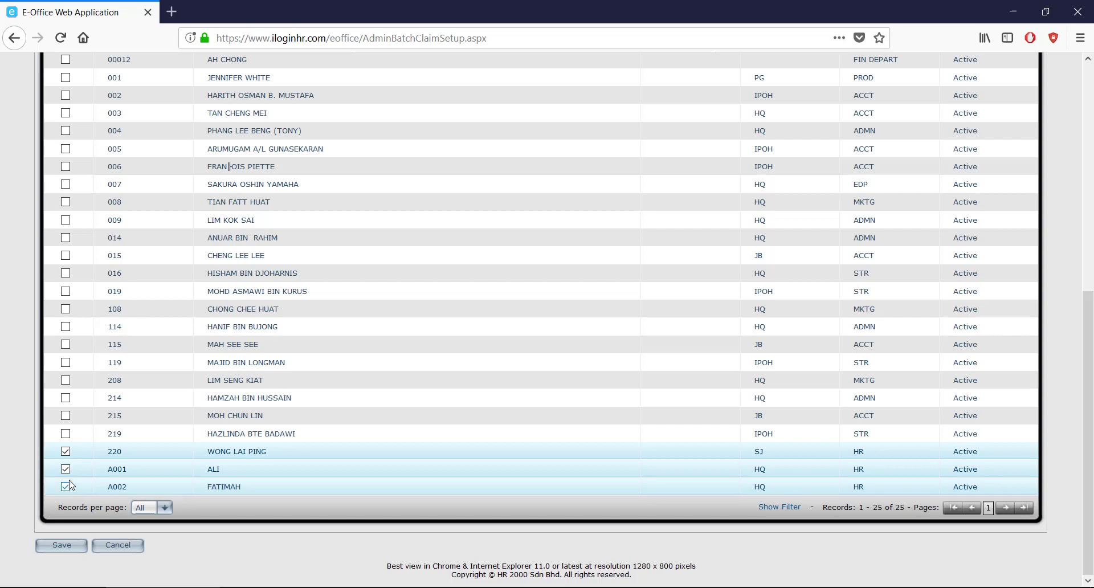
pyautogui.click(57, 547)
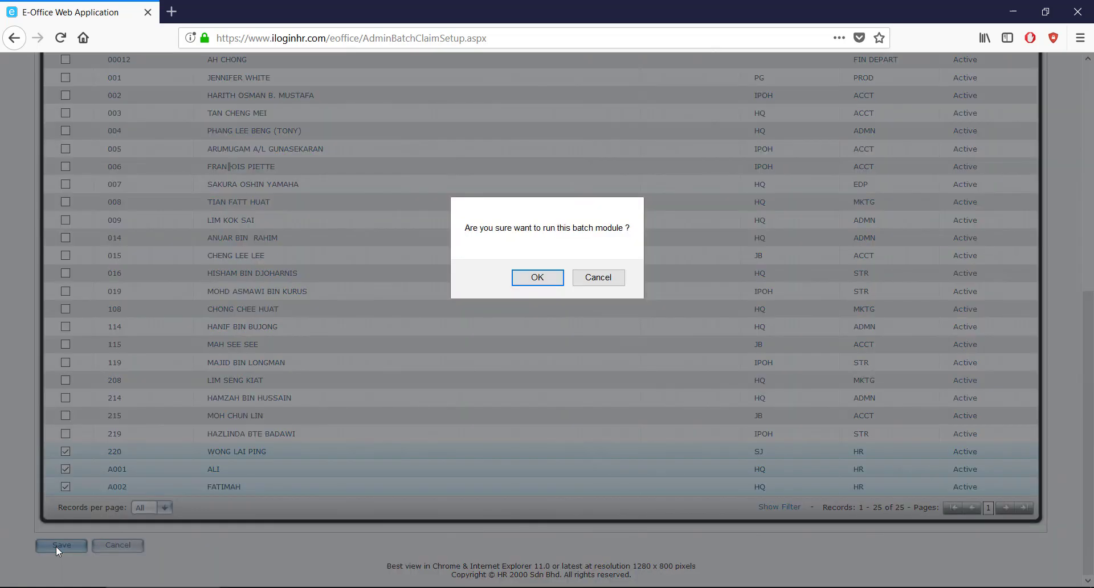
pyautogui.click(538, 278)
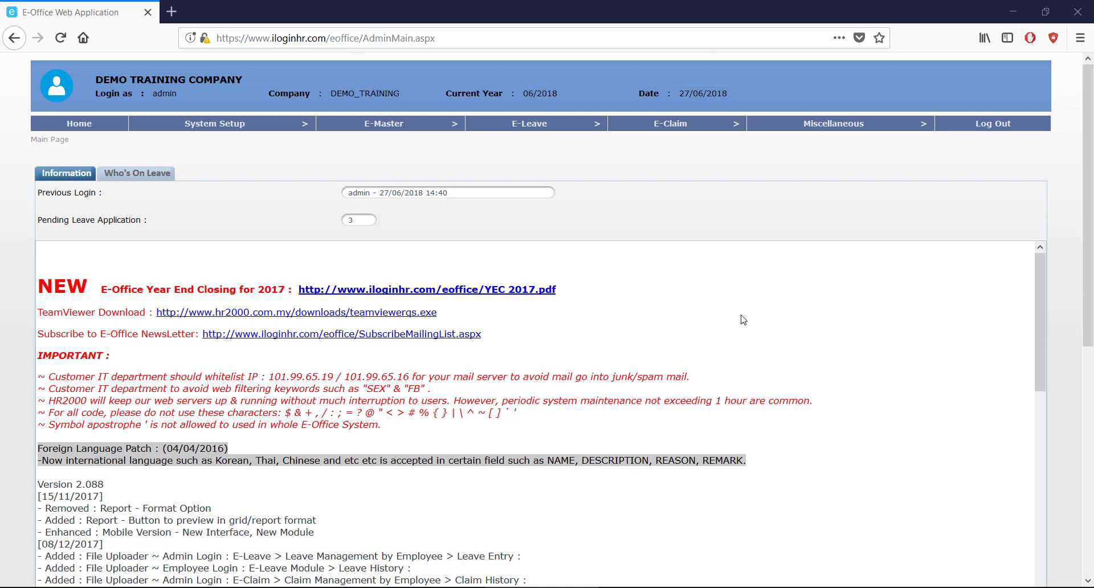
# Choose Claim Setup Report on the employee reports page and load the employee list.
pyautogui.moveTo(388, 126)
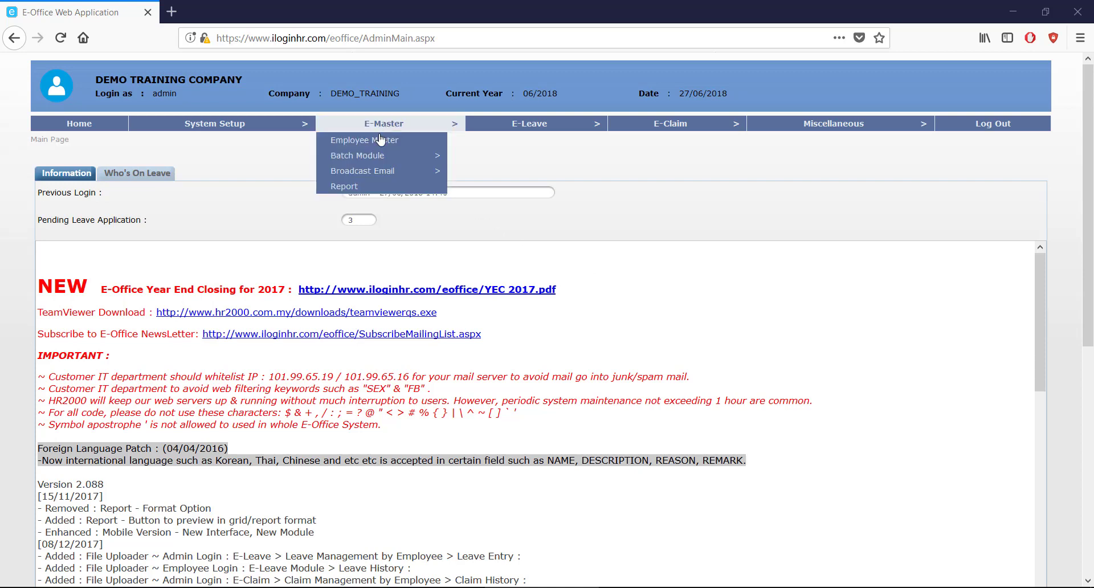
pyautogui.click(357, 188)
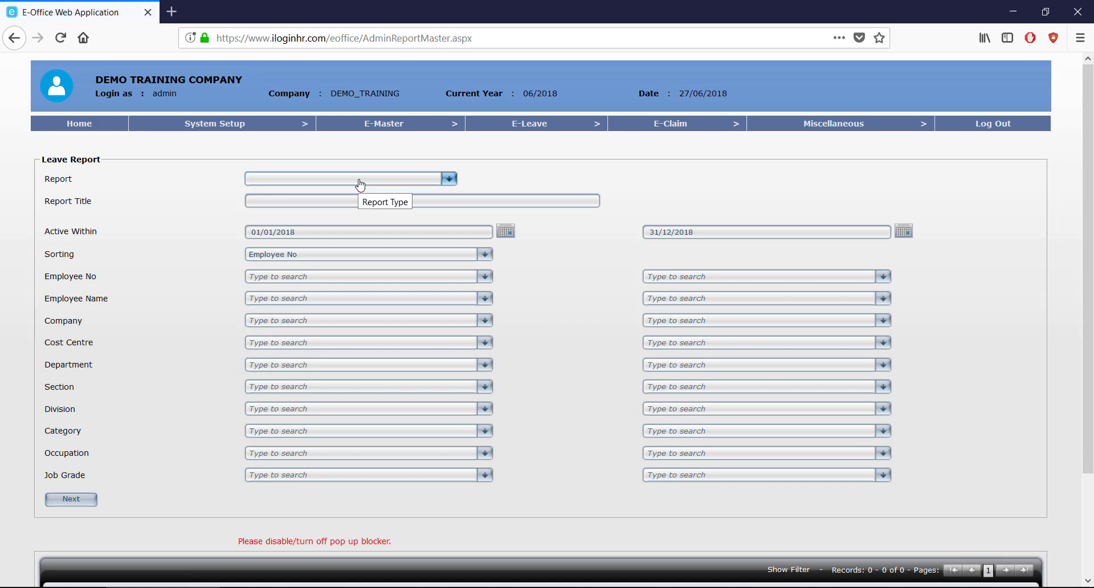
pyautogui.click(360, 184)
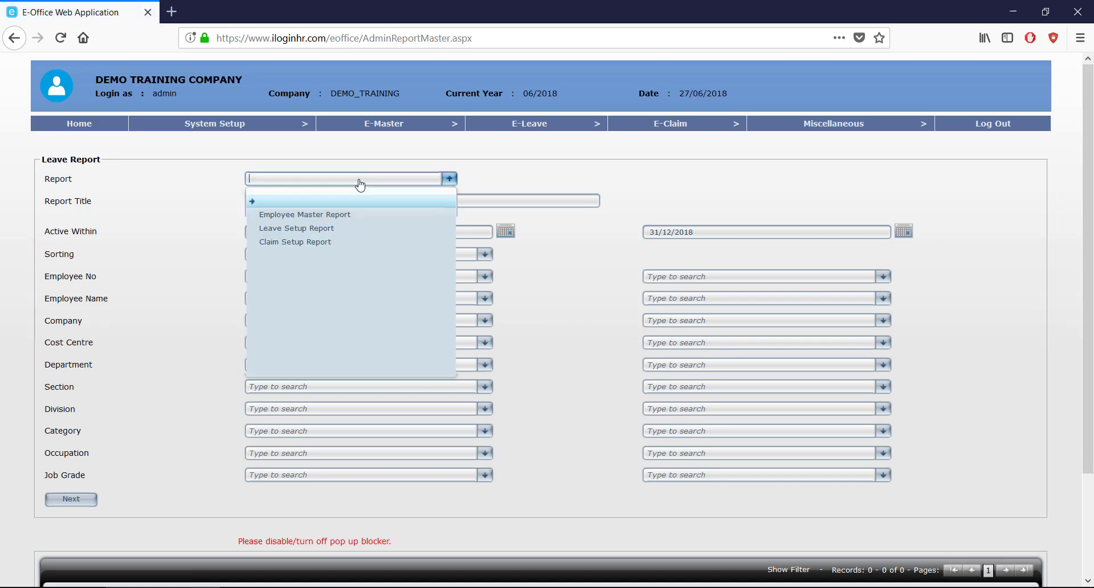
pyautogui.click(299, 245)
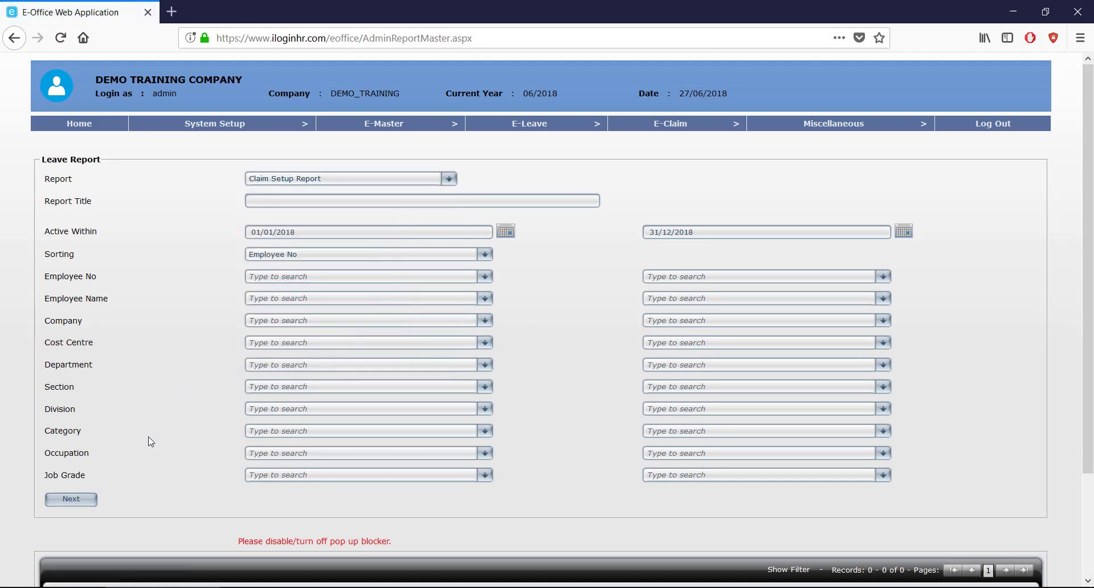
pyautogui.click(83, 502)
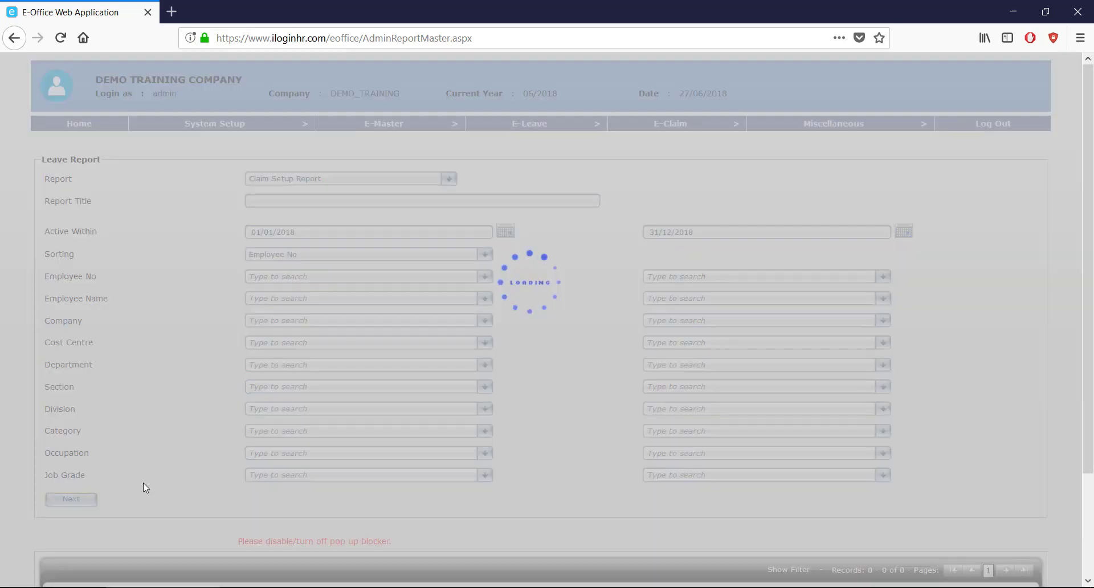
# Tick the last three employees and preview the claim setup report.
pyautogui.scroll(-8, 145, 487)
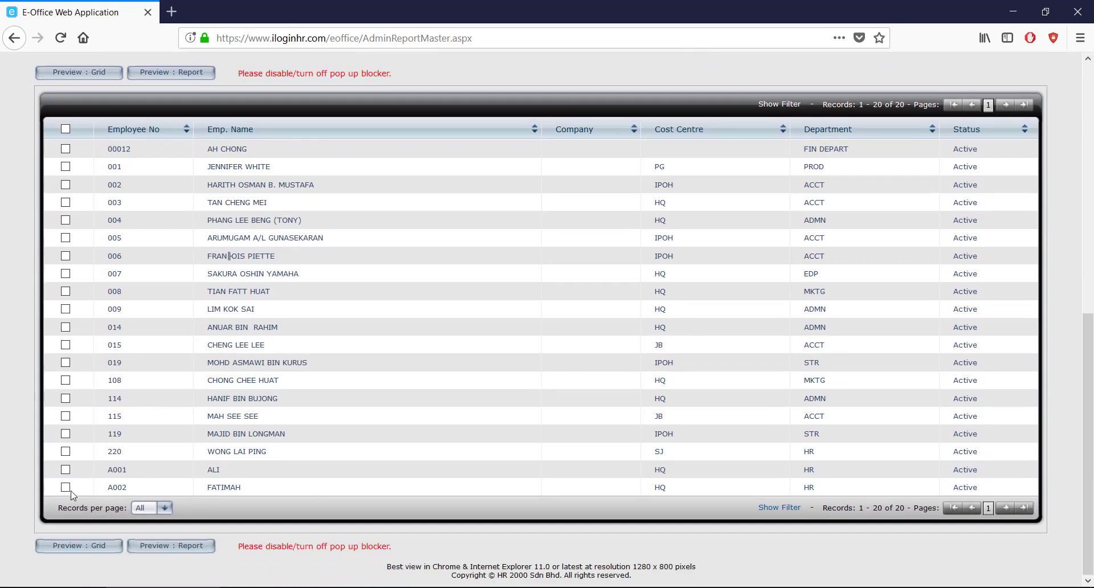
pyautogui.click(66, 487)
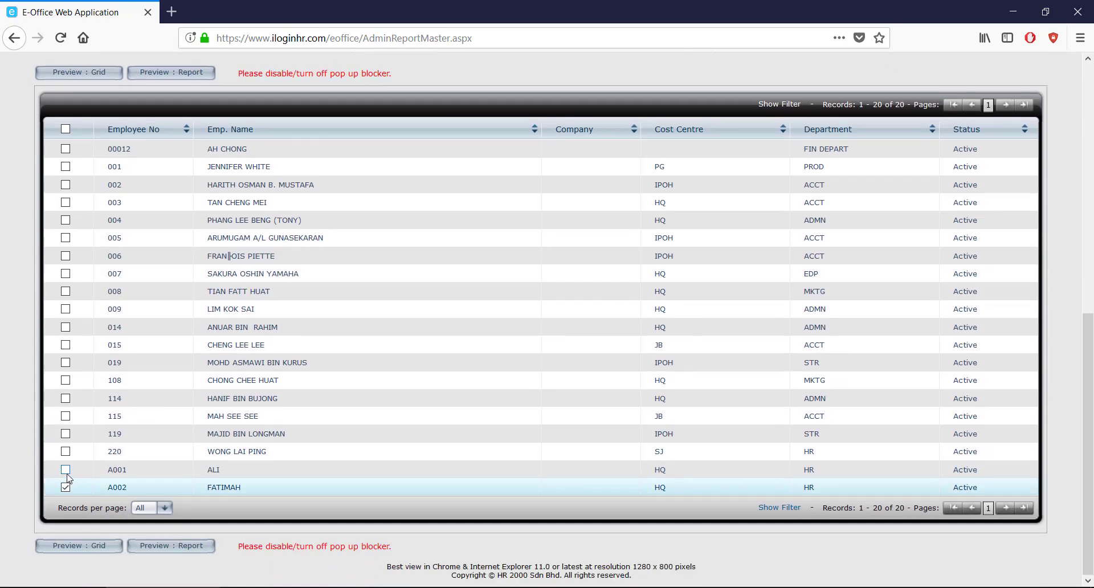
pyautogui.click(66, 470)
pyautogui.click(66, 452)
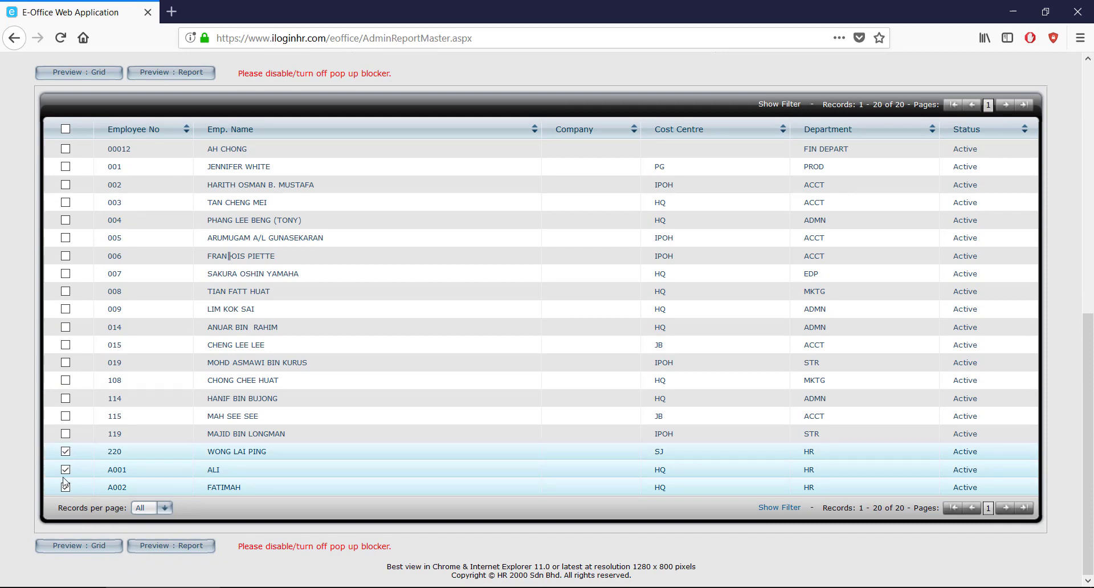
pyautogui.click(160, 545)
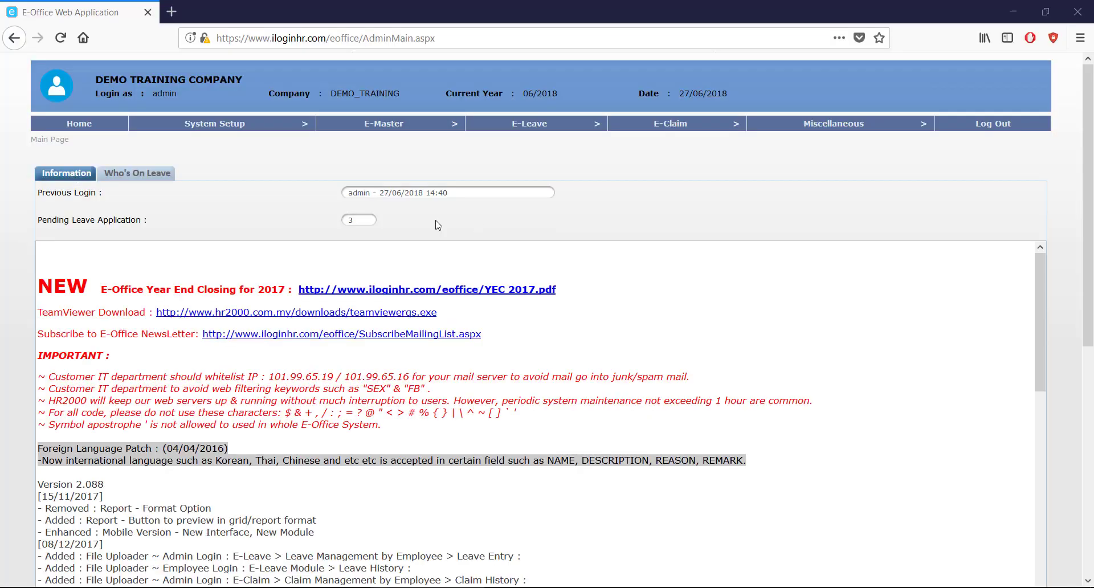
pyautogui.moveTo(389, 128)
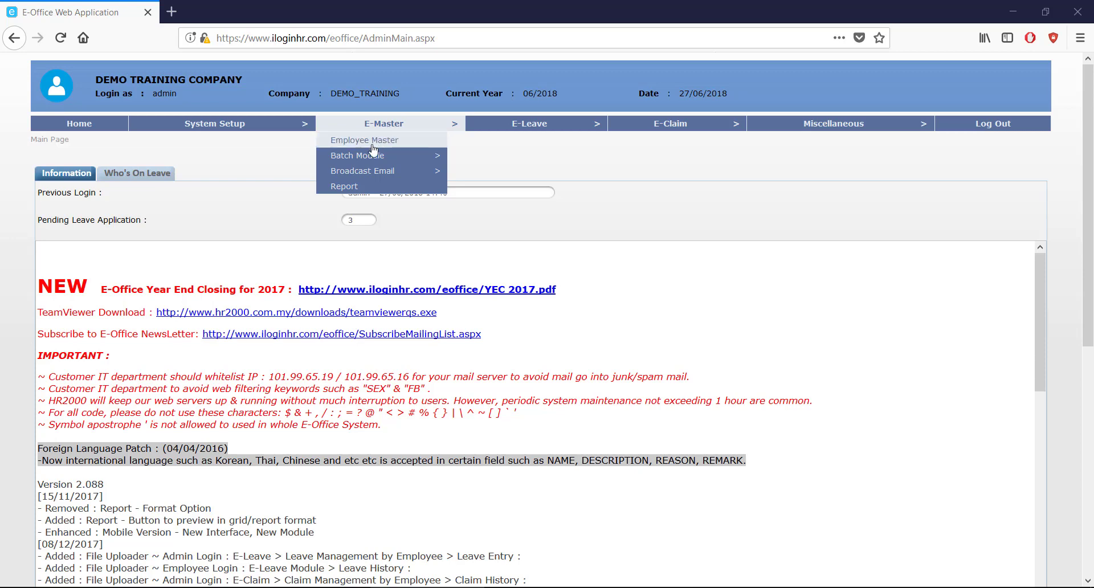
# In batch claim approver setup, choose HR - HUMAN RESOURCE and tick the employee without an approver.
pyautogui.moveTo(367, 159)
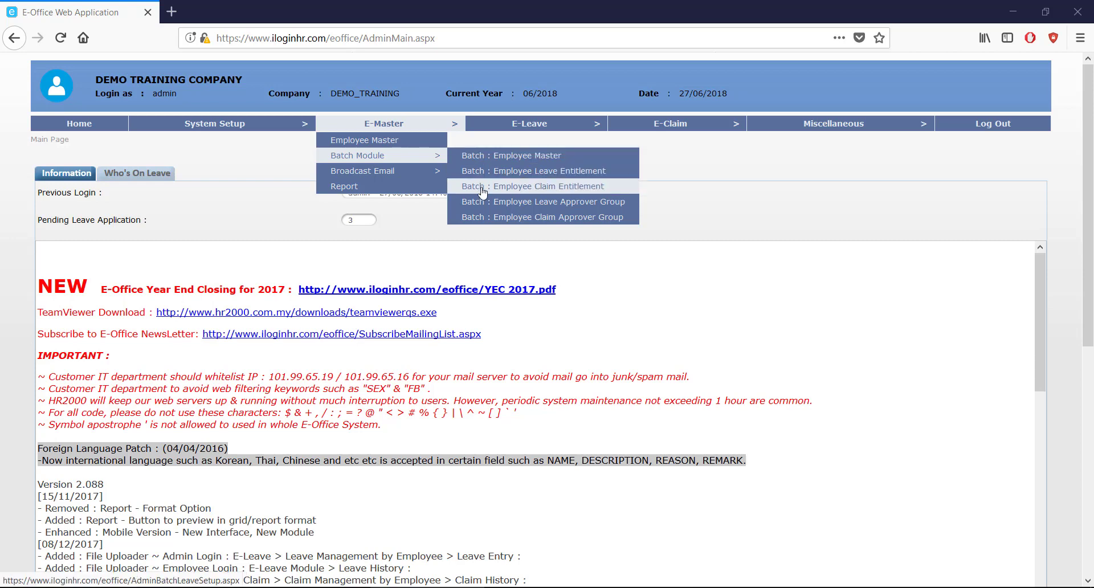
pyautogui.click(530, 224)
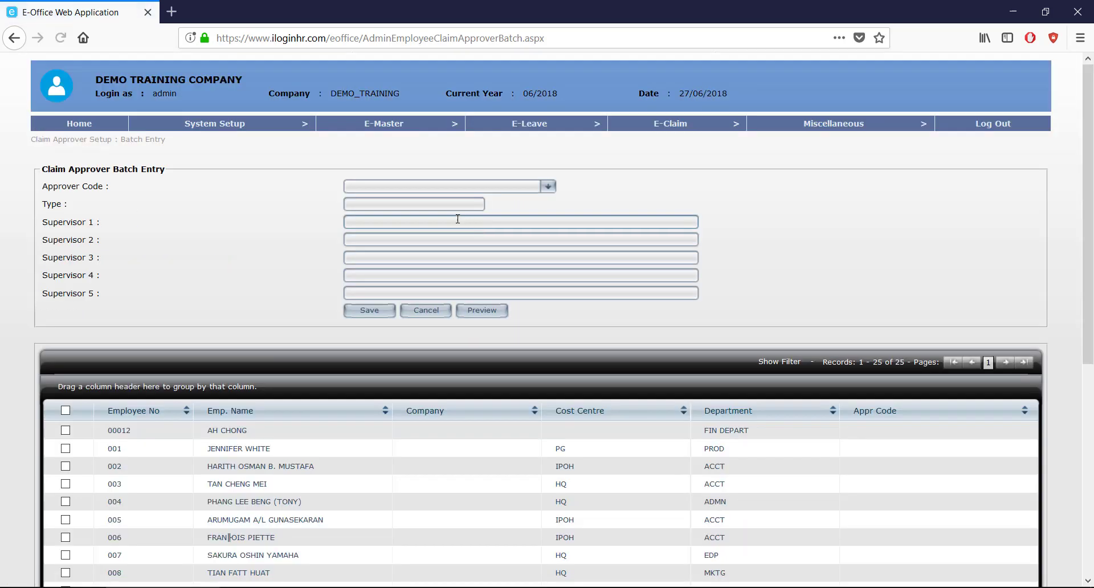
pyautogui.click(409, 188)
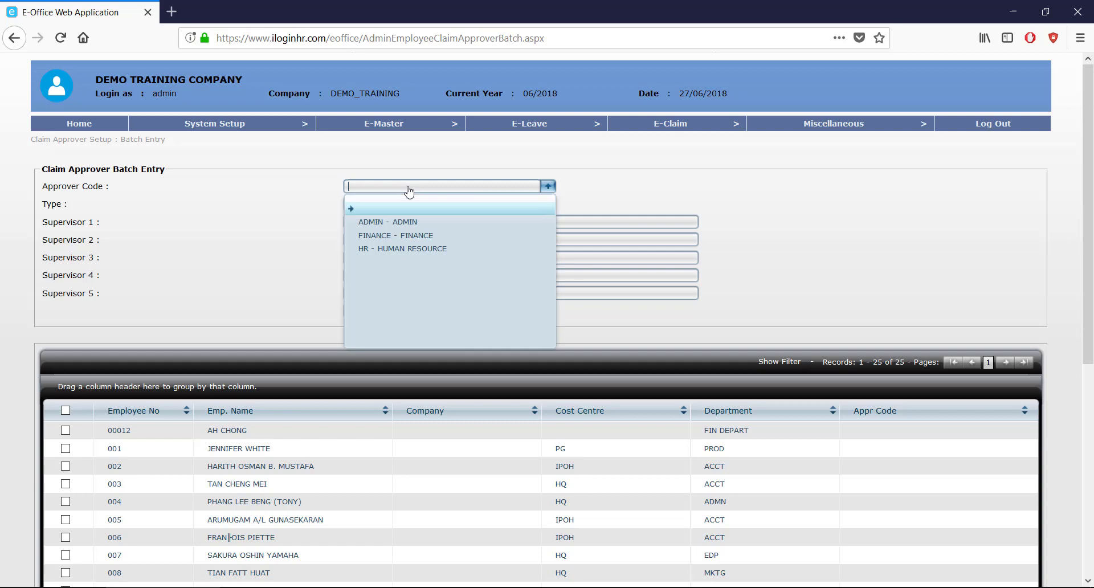
pyautogui.click(395, 249)
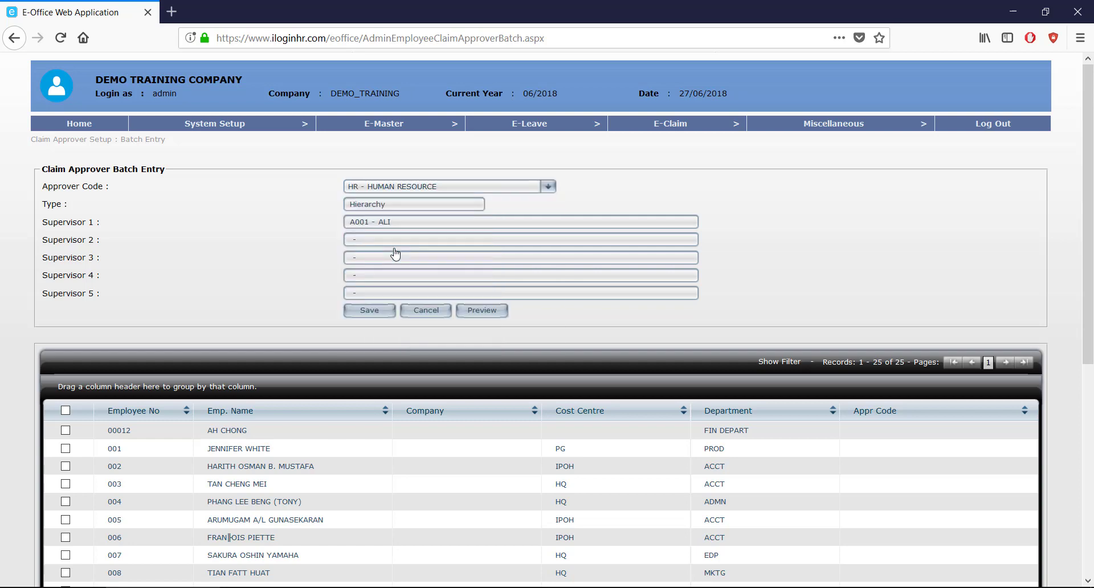
pyautogui.scroll(-6, 396, 257)
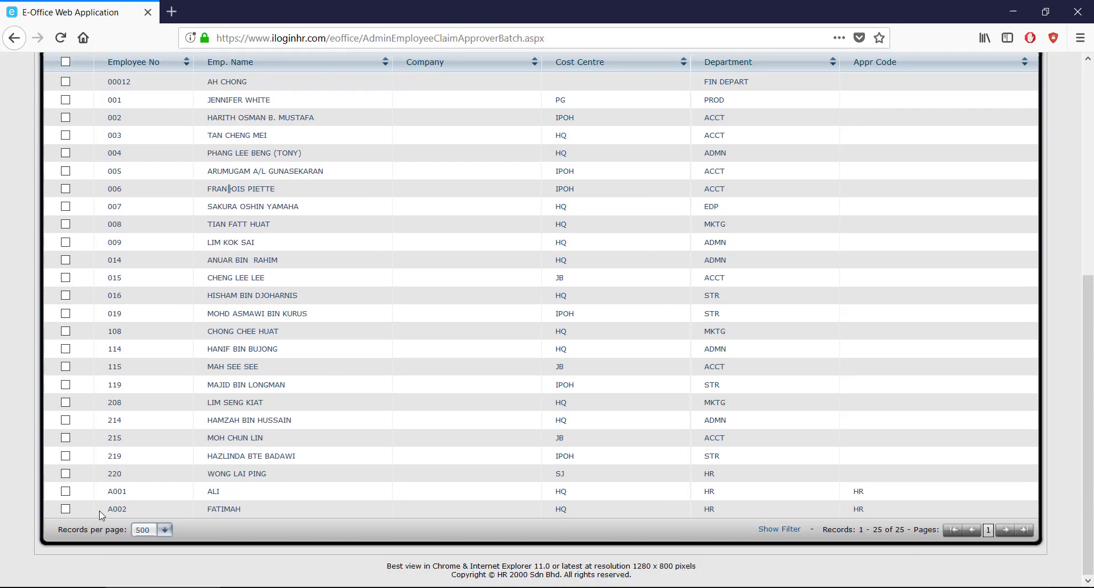
pyautogui.click(66, 474)
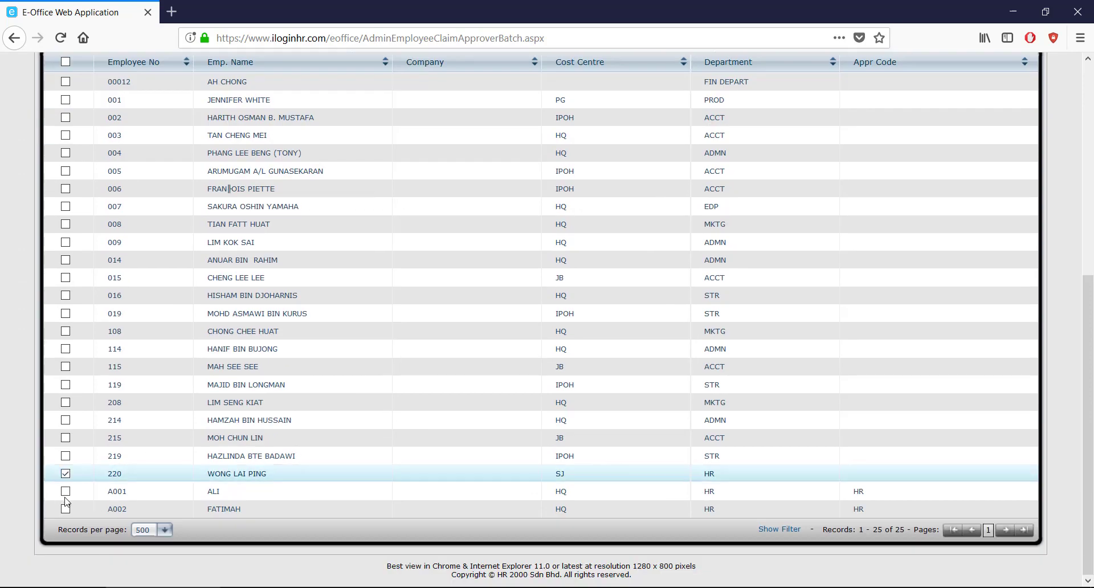